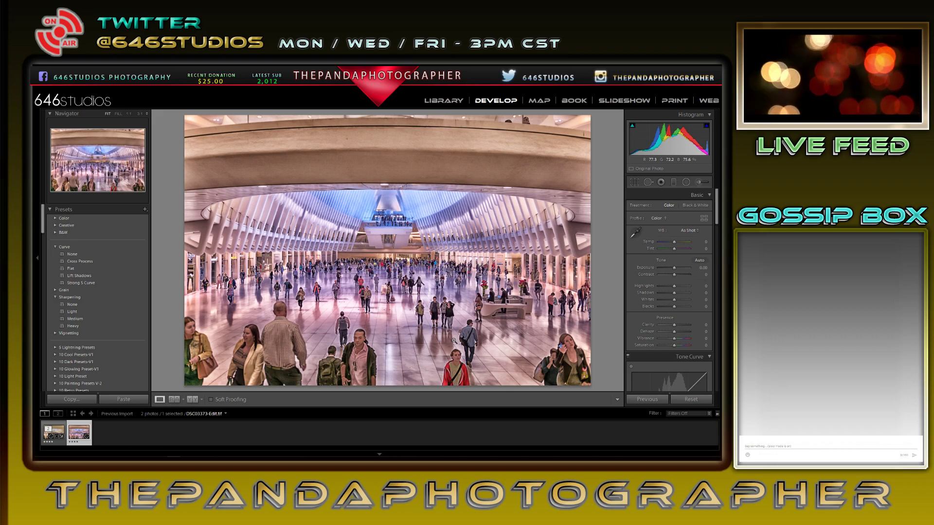
Switch to the raw photo DSC03373.ARW and inspect the people on the central balcony at 1:1 magnification.
left_click(49, 438)
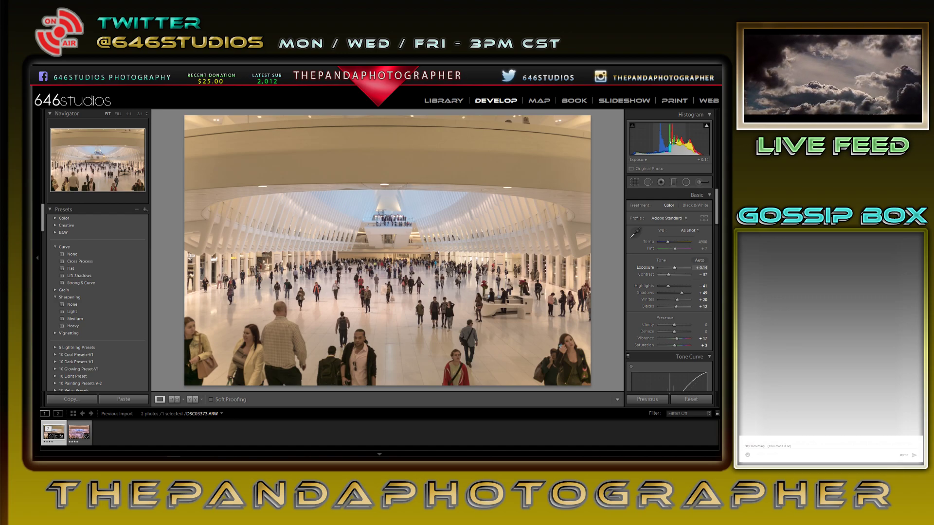
left_click(389, 223)
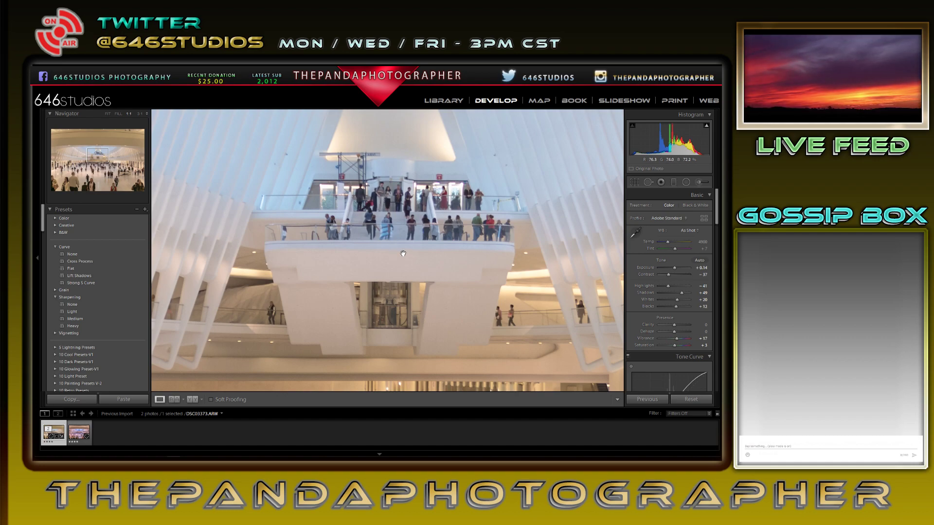
left_click(403, 254)
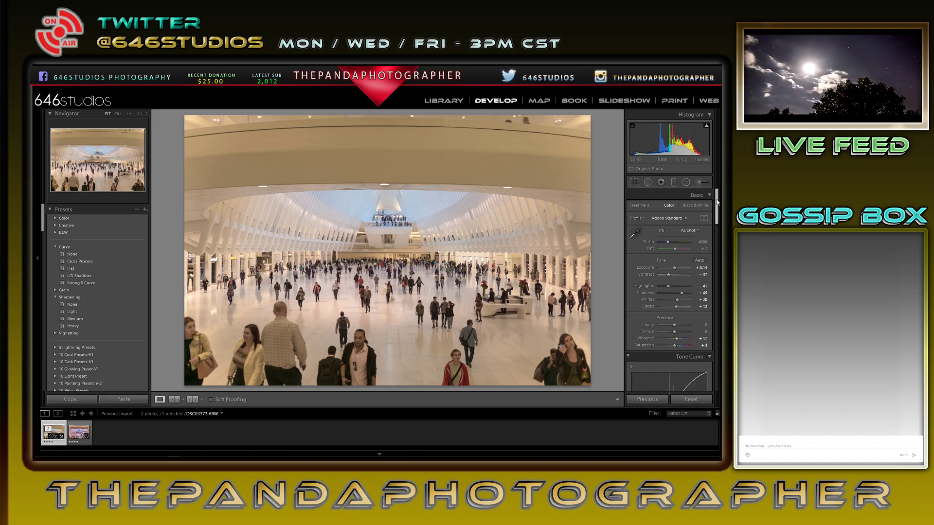
Examine the raw photo's Basic, Tone Curve, HSL hue, saturation and luminance, Split Toning and Detail settings.
scroll(716, 204, "down", 2)
scroll(716, 204, "down", 3)
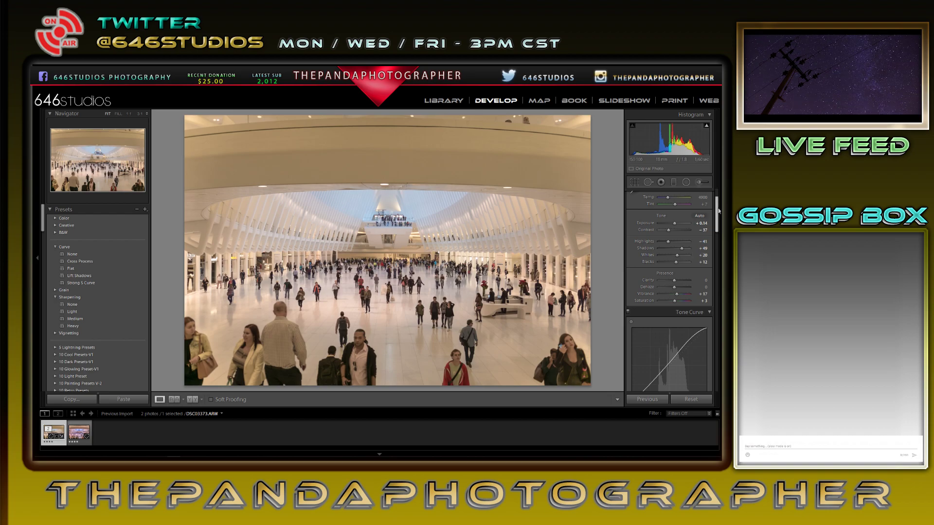
left_click_drag(718, 210, 718, 228)
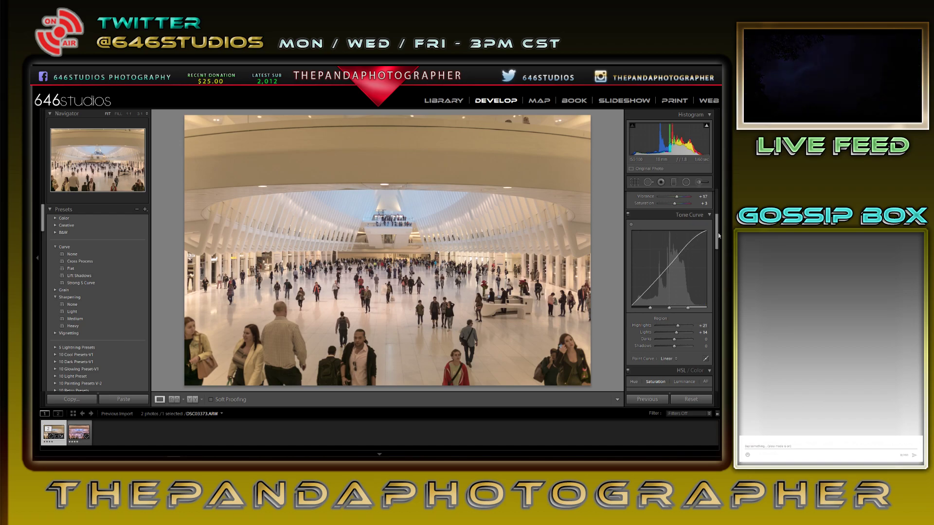
scroll(717, 253, "down", 3)
scroll(717, 253, "down", 3)
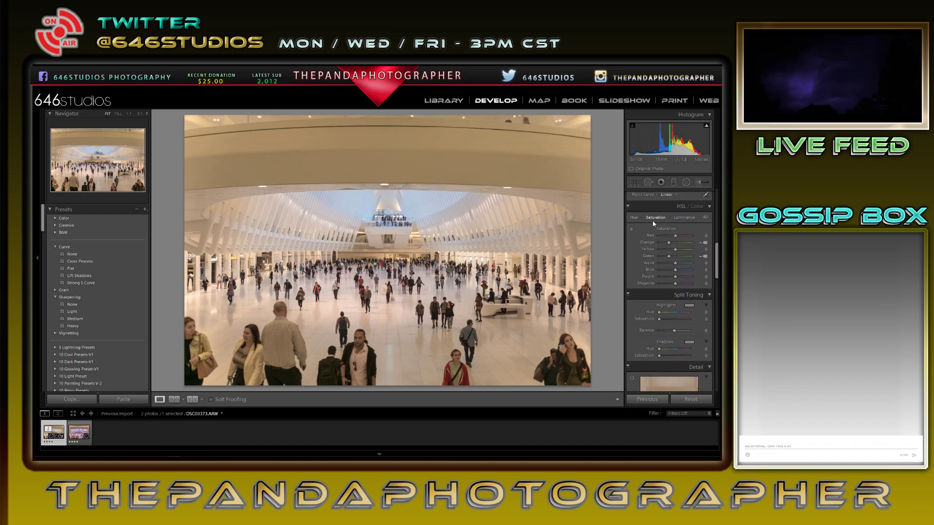
left_click(633, 218)
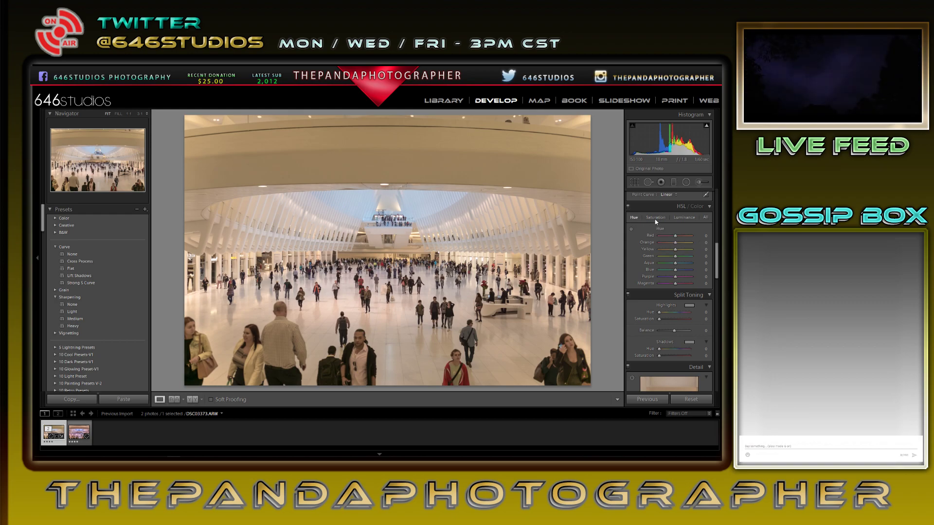
left_click(683, 218)
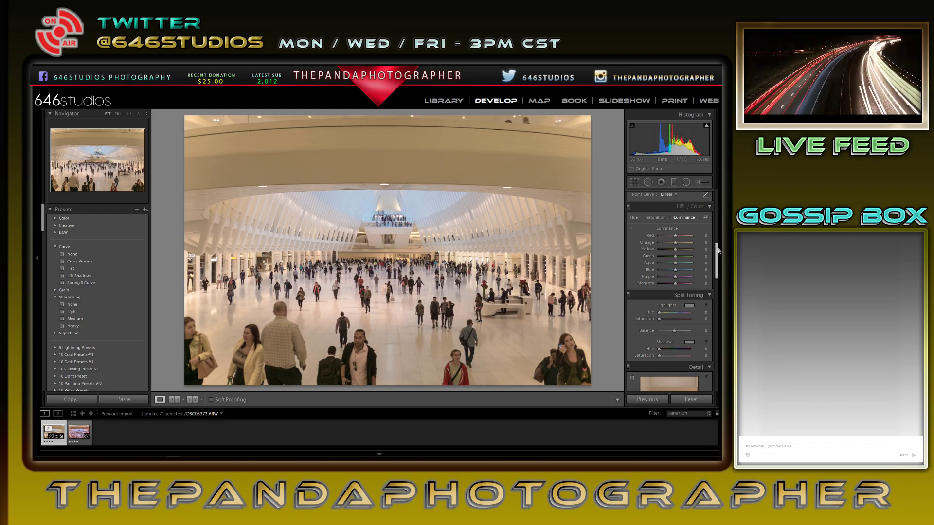
left_click_drag(718, 251, 717, 277)
left_click(674, 260)
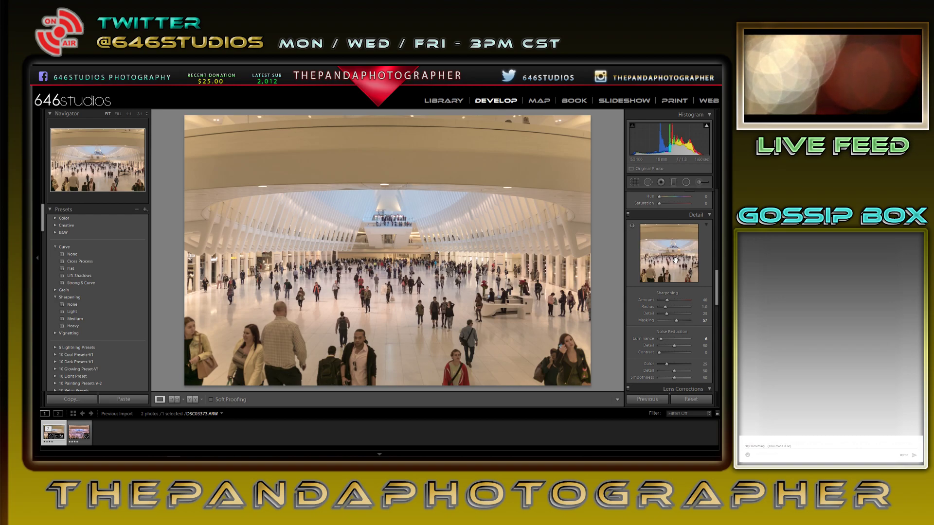
Set the sharpening Masking to 55 while previewing the black-and-white edge mask.
left_click(676, 321, "alt")
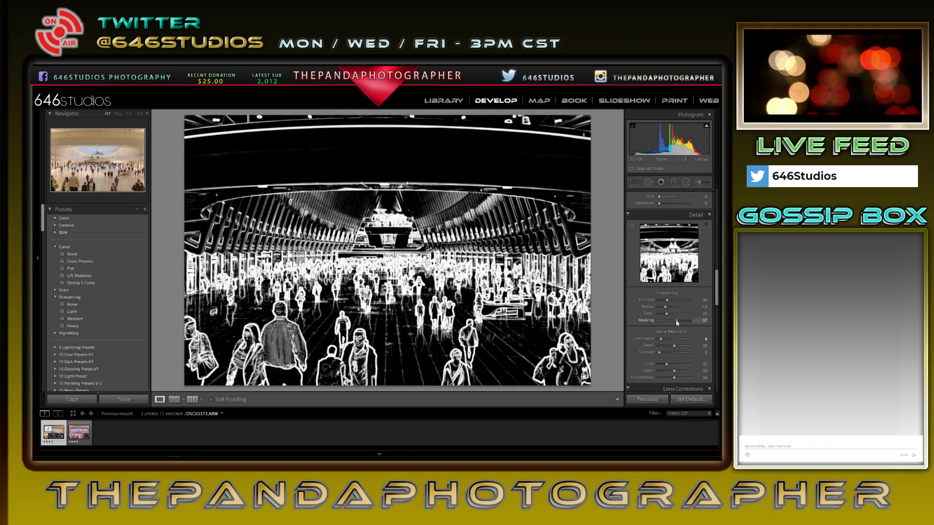
left_click_drag(676, 322, 677, 322)
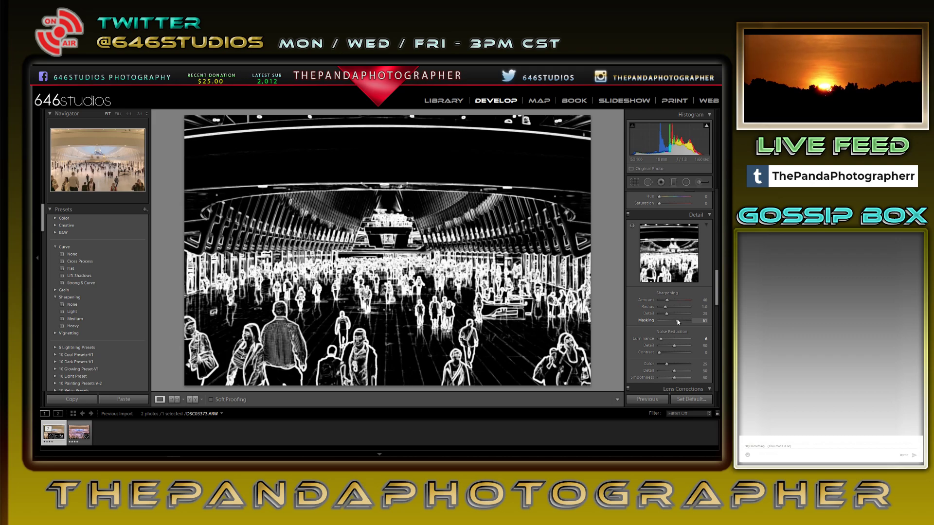
mouse_move(678, 322)
left_mouse_down()
mouse_move(659, 324)
mouse_move(673, 324)
left_mouse_up()
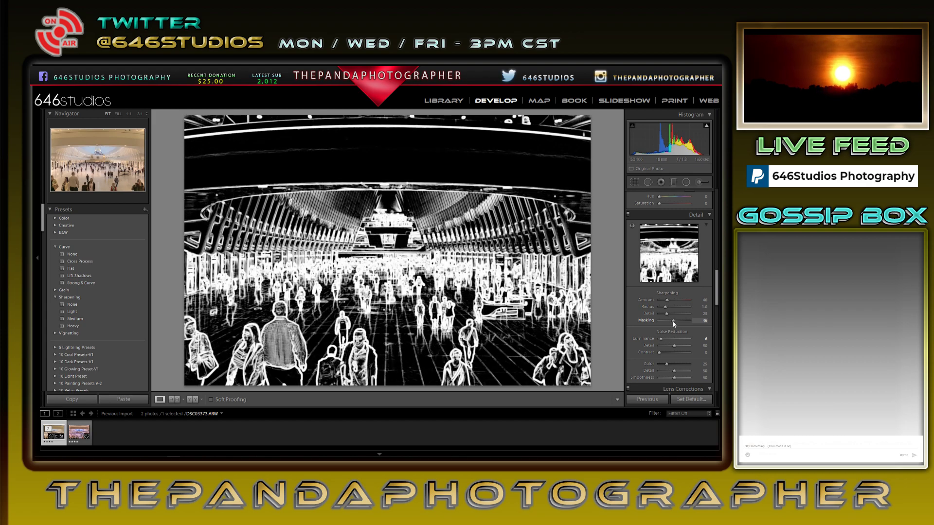
left_click_drag(673, 323, 675, 320)
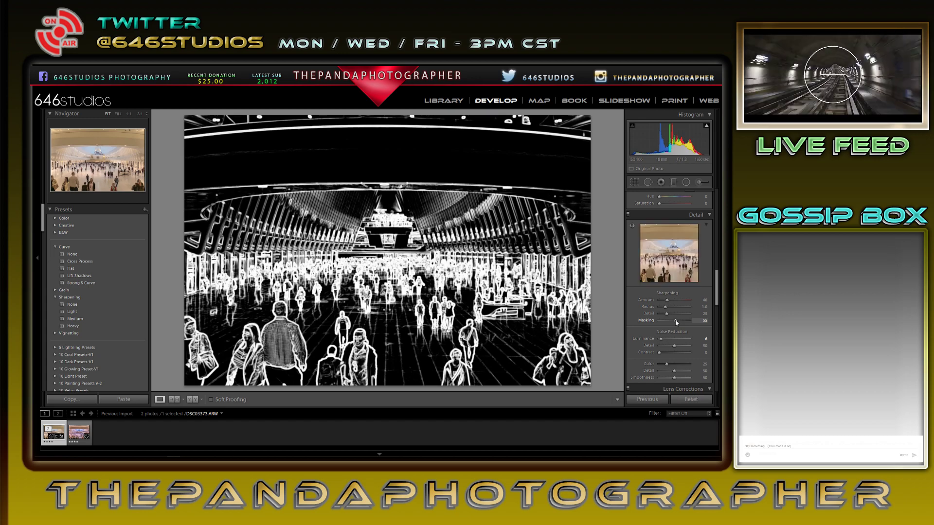
Review the lens correction and transform settings, and open a copy with Lightroom adjustments in Color Efex Pro 4.
left_click_drag(717, 282, 718, 291)
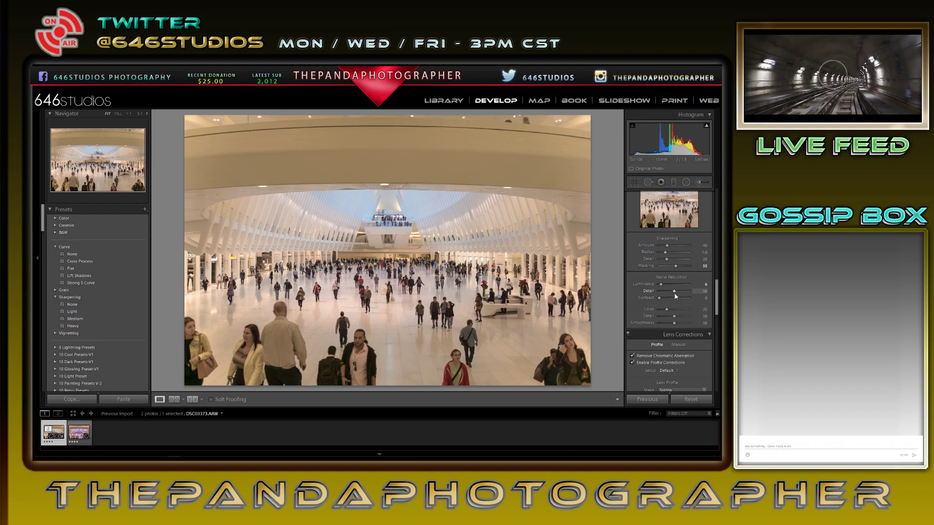
scroll(695, 294, "down", 4)
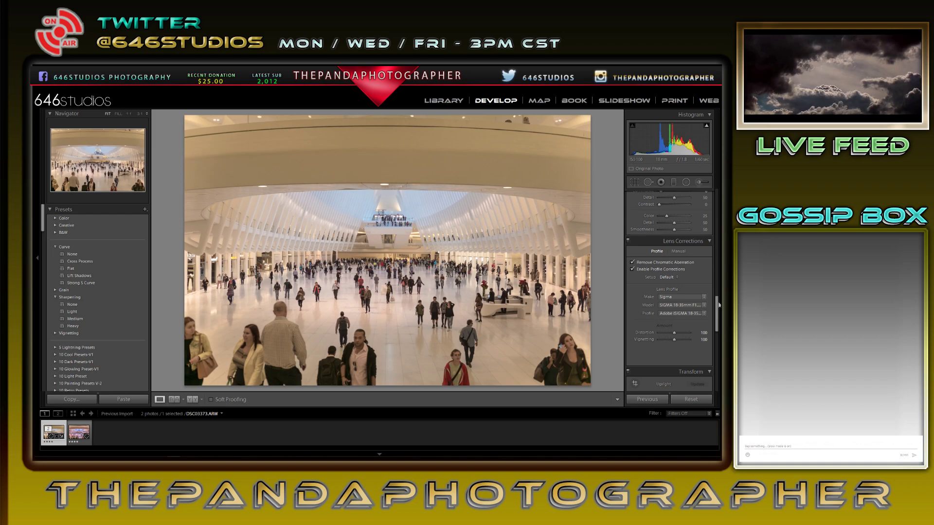
left_click_drag(719, 305, 716, 331)
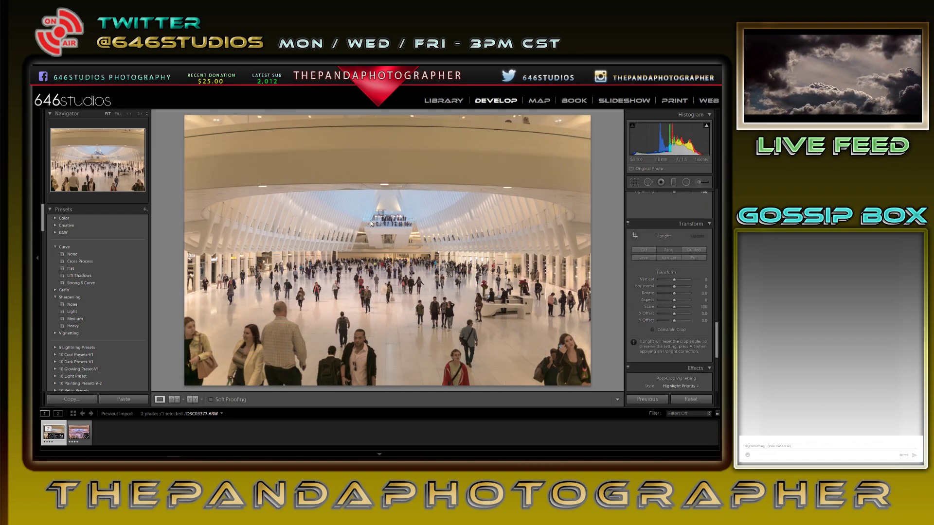
right_click(386, 223)
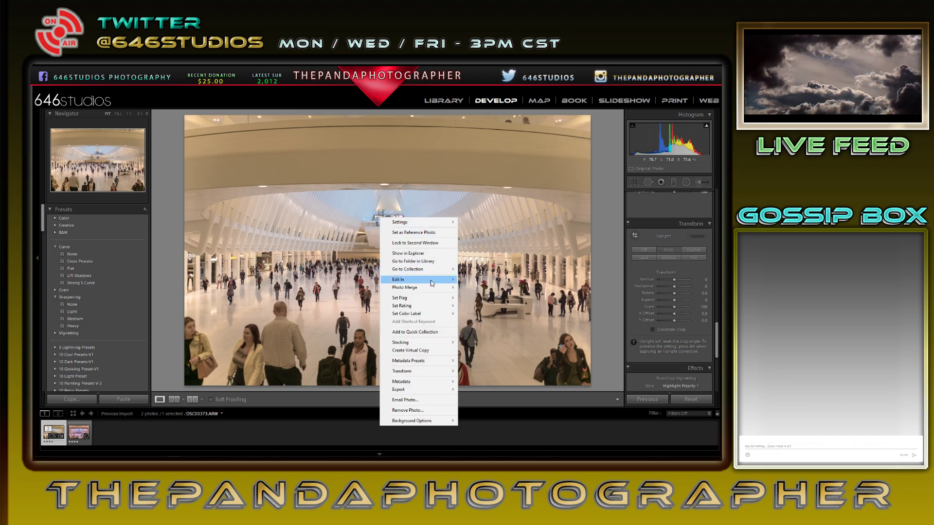
mouse_move(431, 280)
left_click(494, 306)
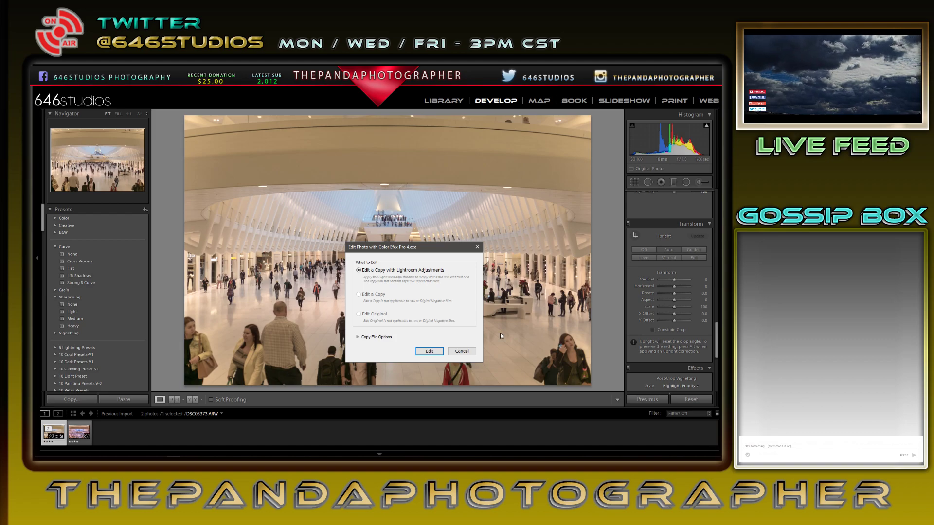
left_click(429, 351)
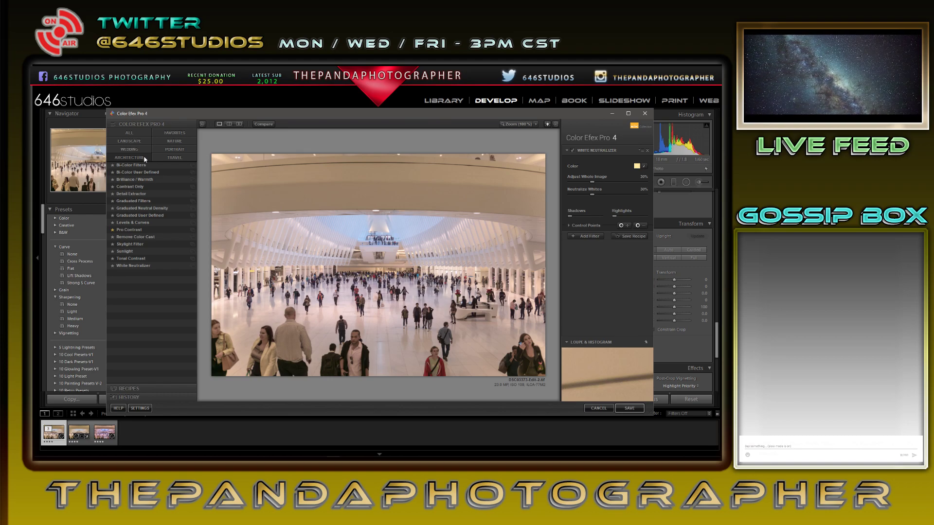
Compare the White Neutralizer preset Strong Warmth Removal with Fix Warm Whites, and keep Fix Warm Whites applied.
left_click(191, 266)
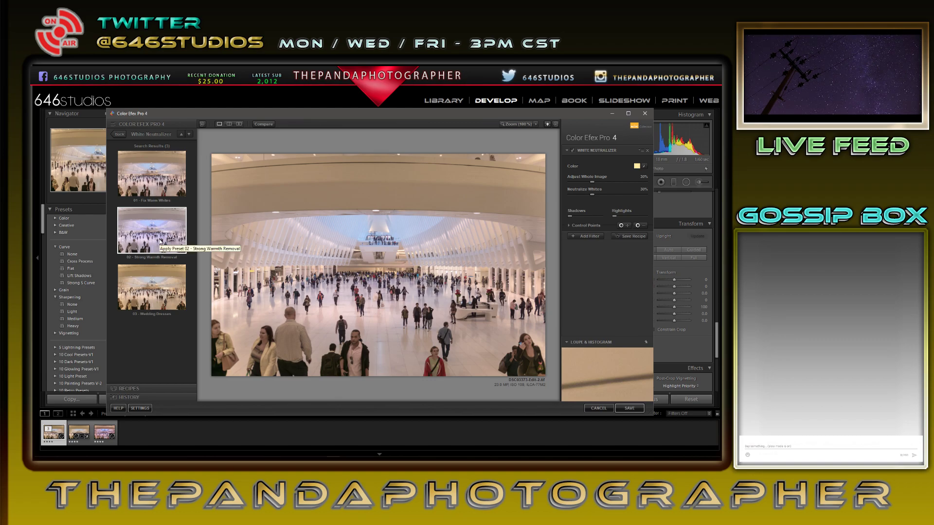
left_click(161, 241)
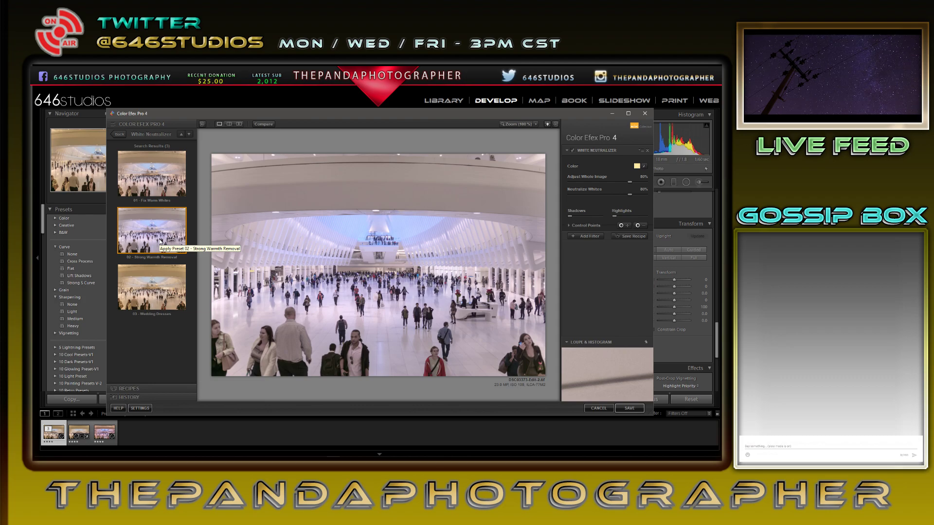
left_click(161, 182)
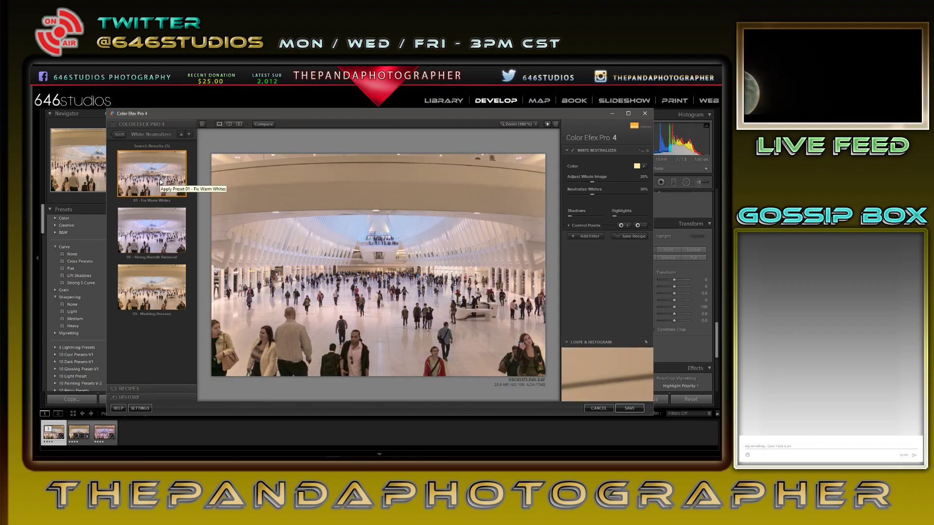
left_click(586, 236)
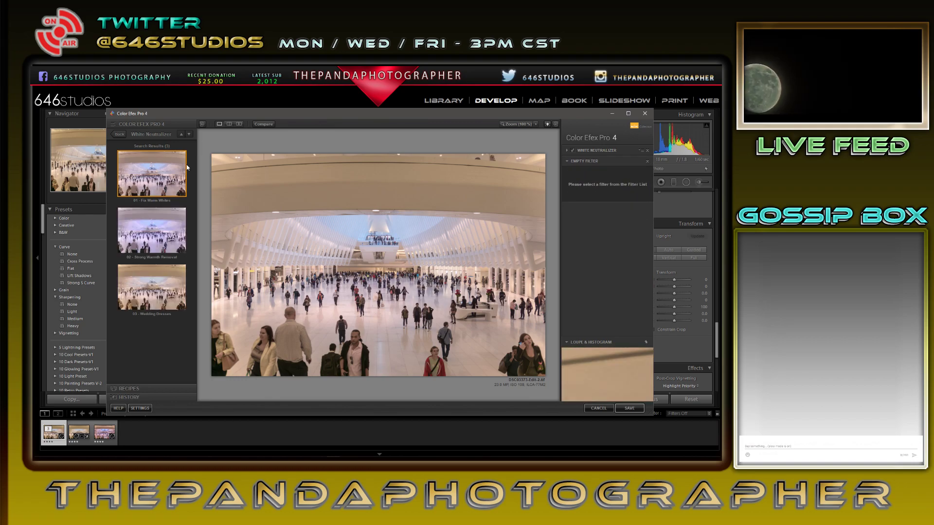
left_click(601, 150)
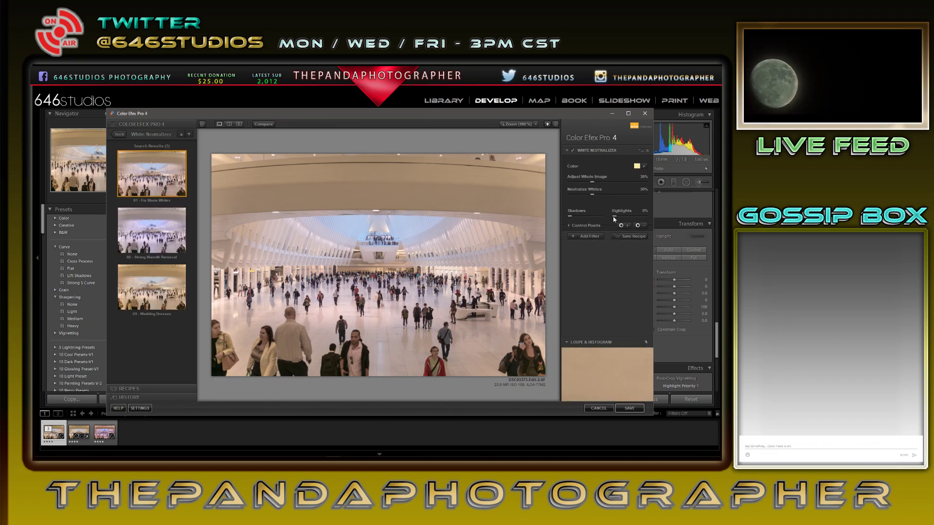
Add a 100% opacity control point to the White Neutralizer on the central balcony and enlarge its area slightly.
left_click(568, 225)
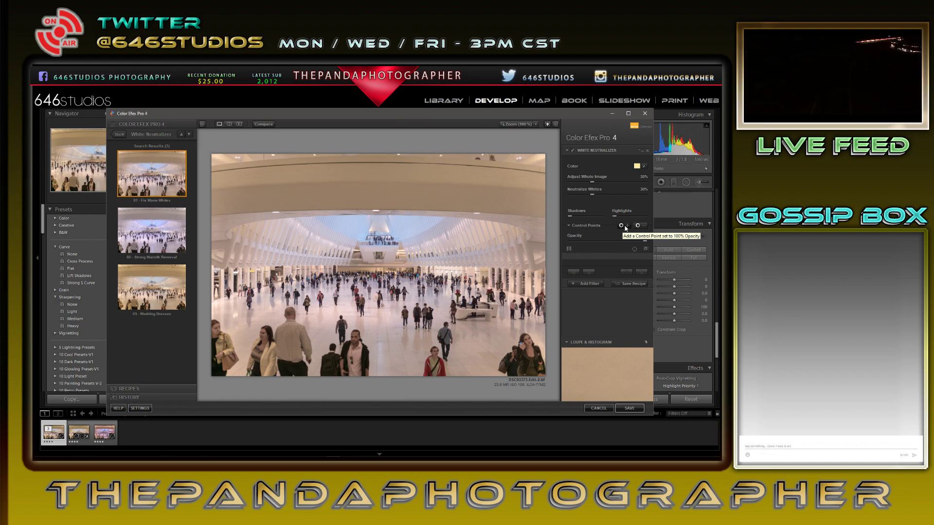
left_click(624, 226)
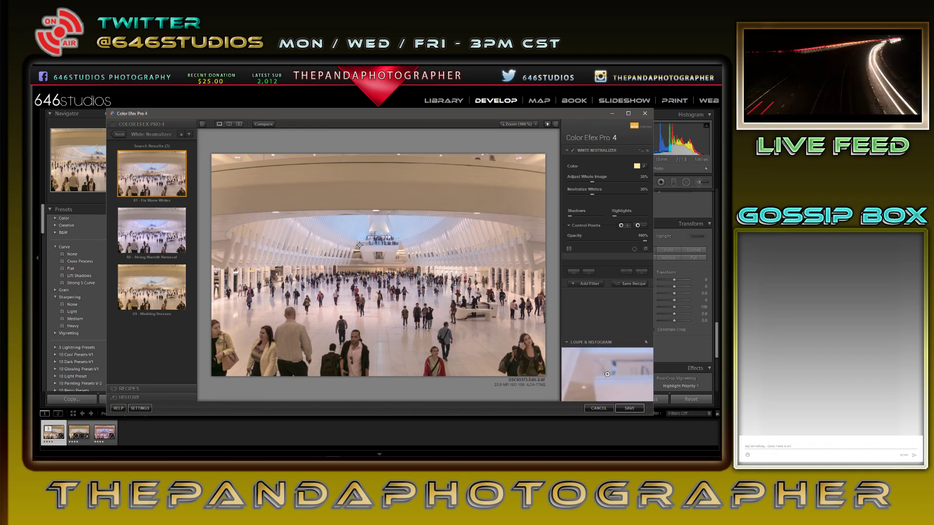
left_click(377, 247)
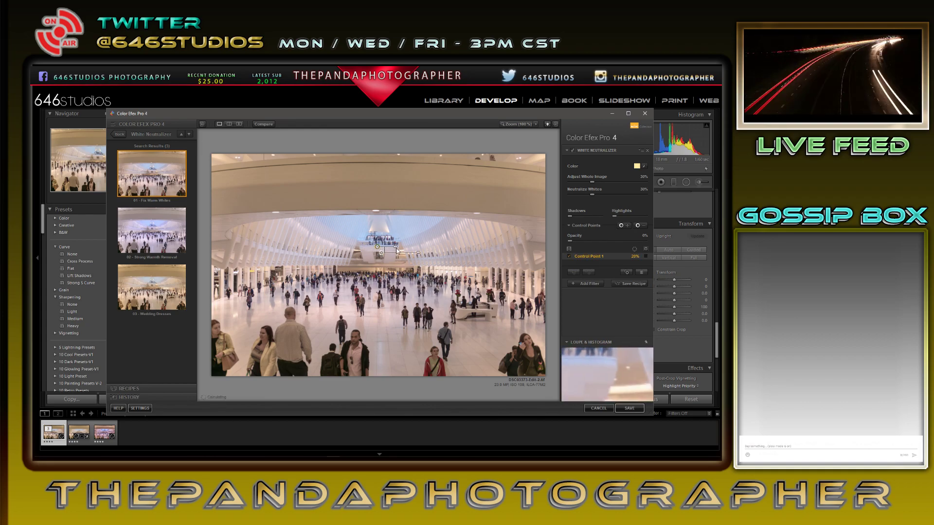
left_click_drag(395, 246, 401, 249)
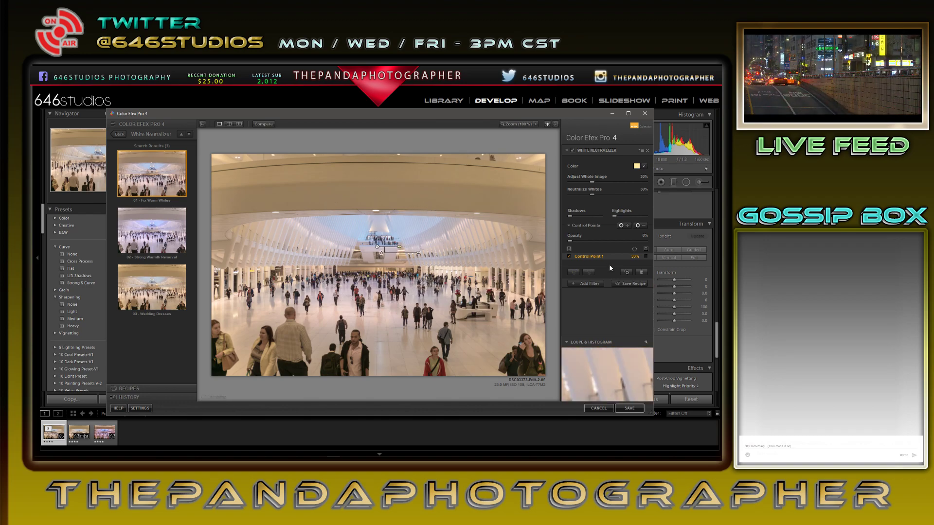
Preview the control point's mask, enlarge its radius to cover most of the hall, and hide the mask again.
left_click(646, 257)
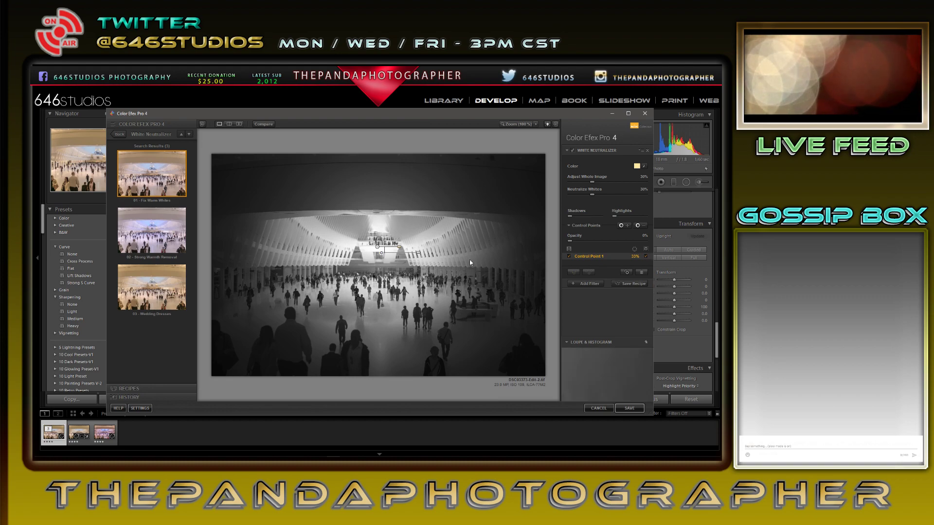
left_click_drag(399, 250, 397, 250)
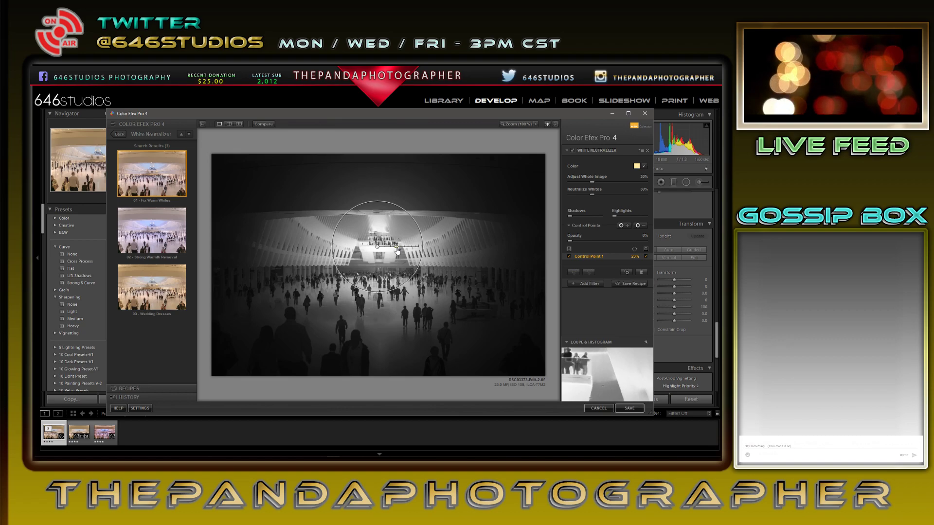
left_click_drag(397, 250, 417, 251)
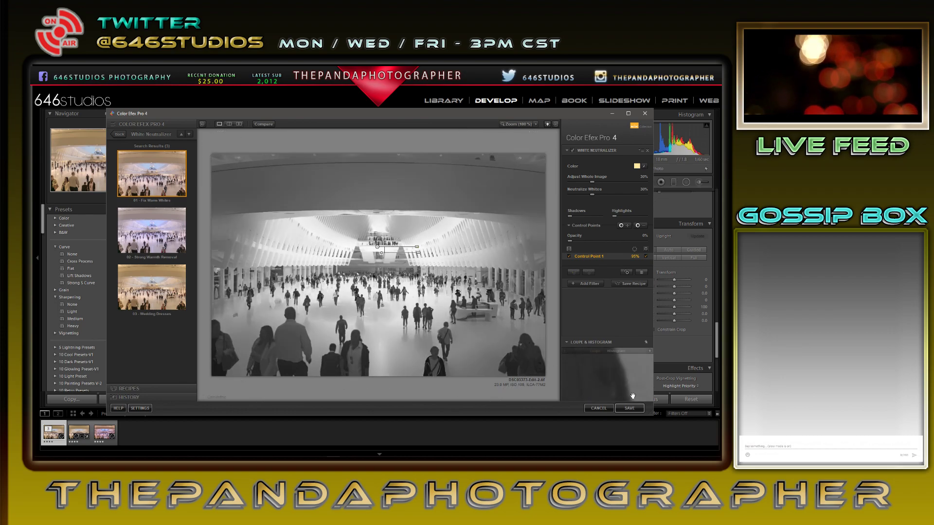
left_click(645, 257)
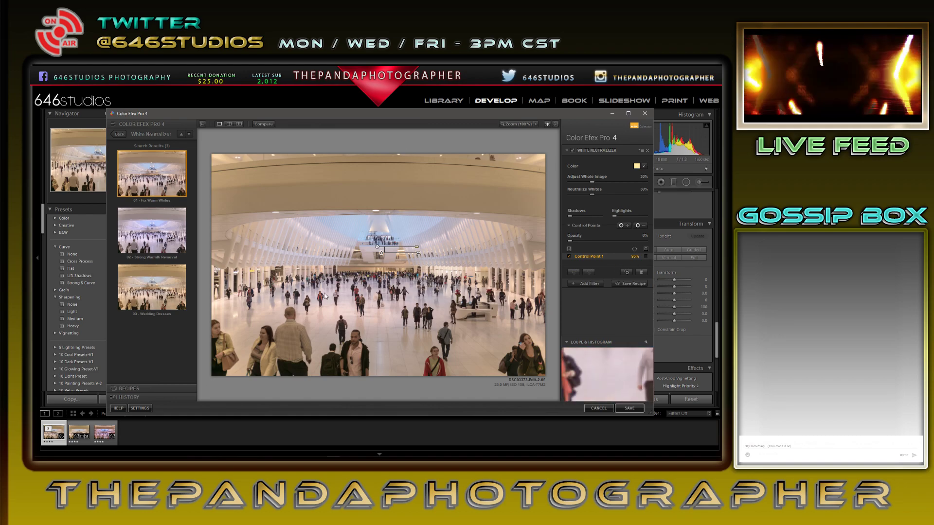
Add a Levels & Curves filter to the stack with the Subtle Luminosity S-Curve preset.
left_click(590, 284)
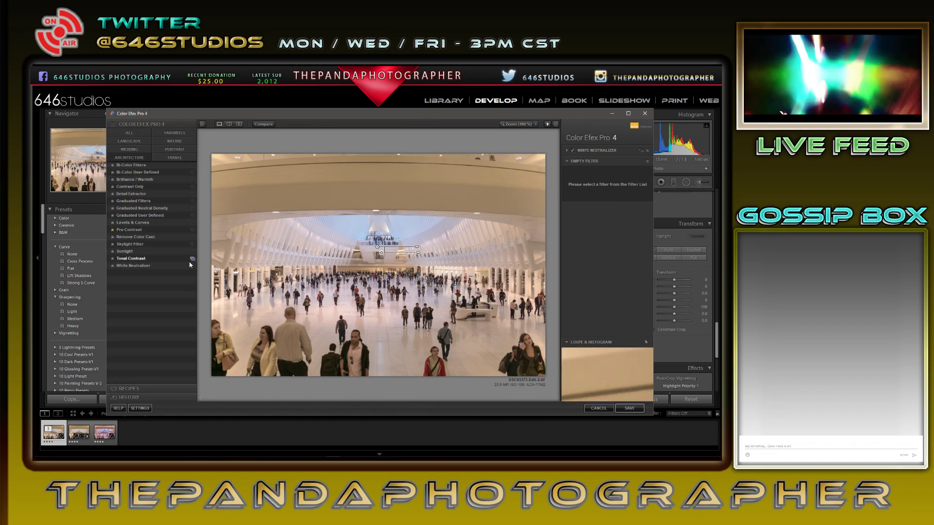
left_click(193, 222)
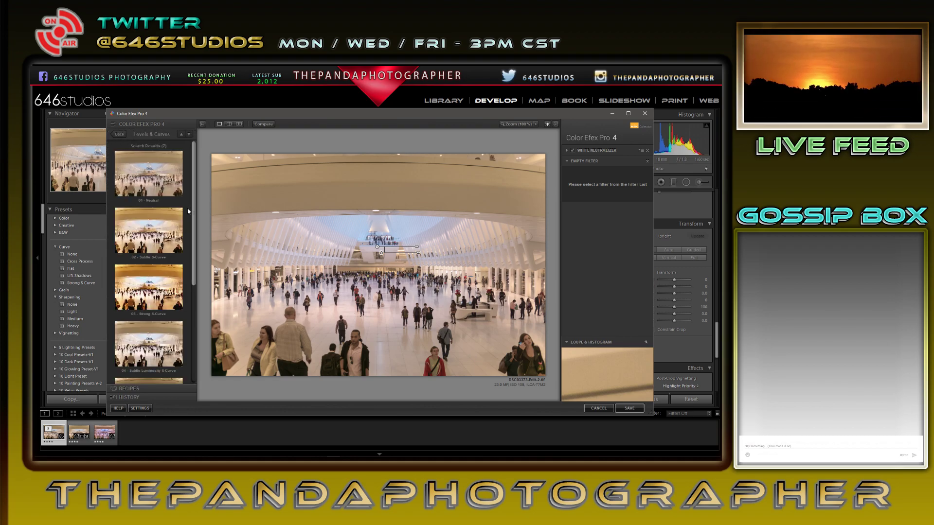
left_click_drag(194, 200, 202, 256)
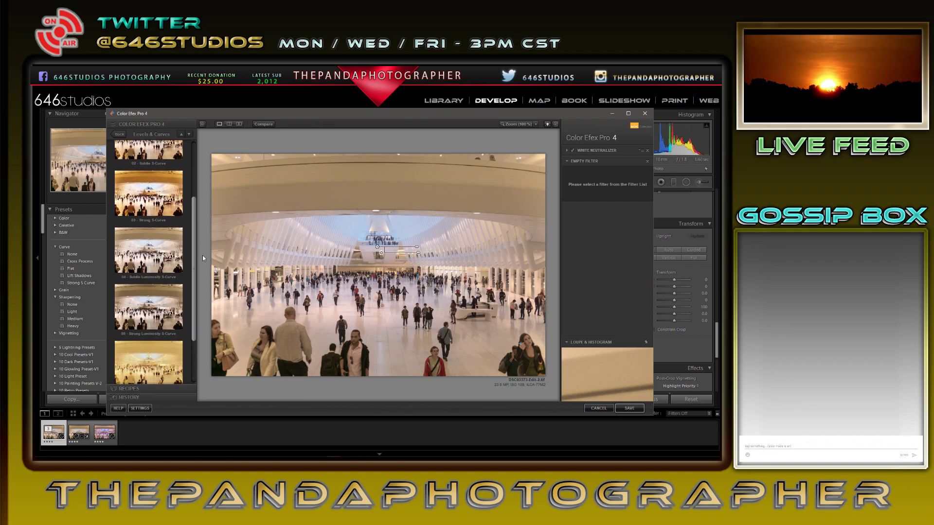
left_click(171, 256)
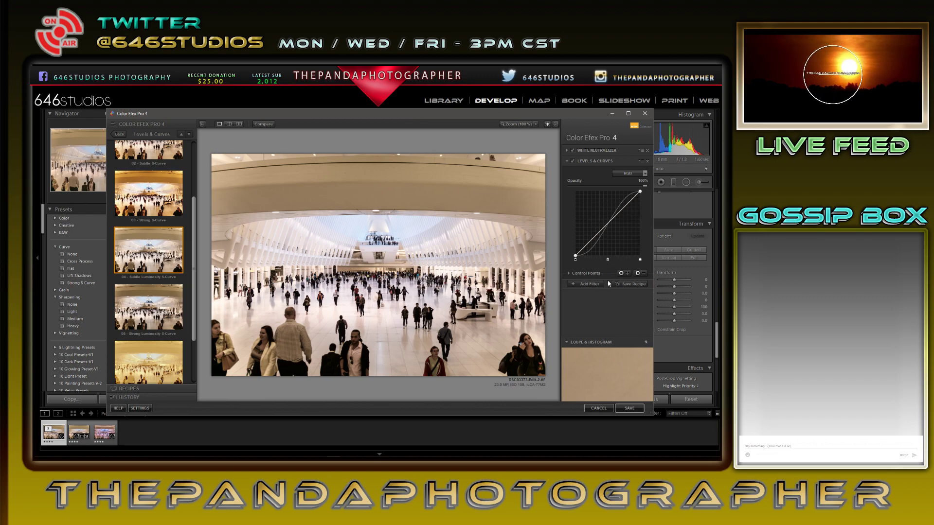
Add a Detail Extractor filter with the Extreme Details preset and set its contrast to 60%.
left_click(586, 284)
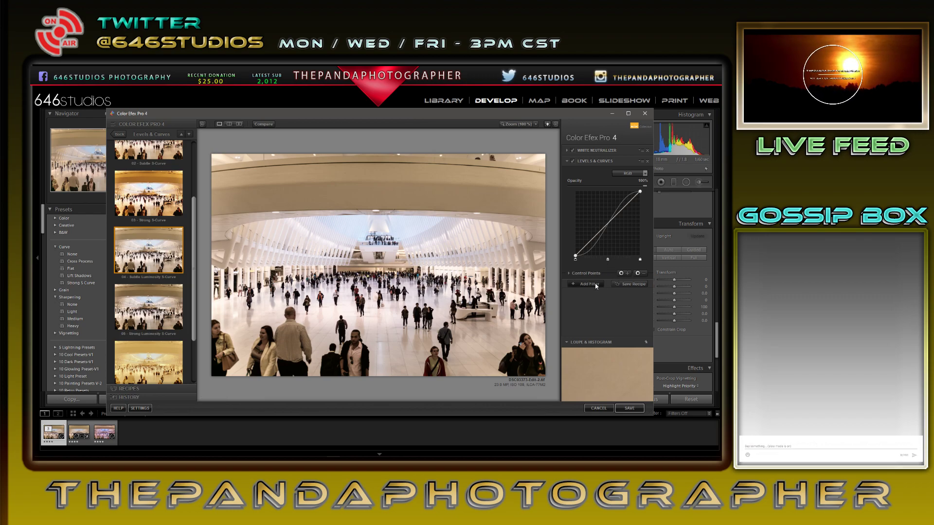
left_click(119, 135)
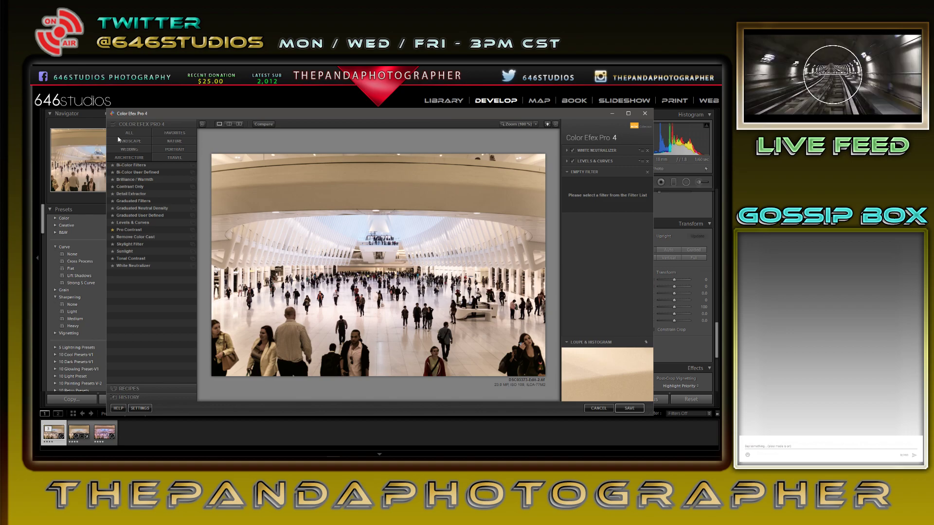
left_click(193, 194)
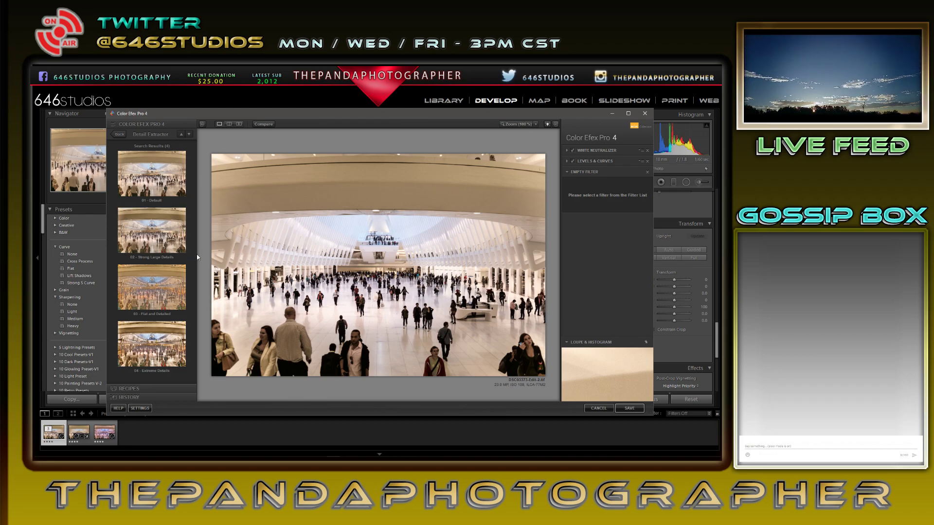
left_click(169, 342)
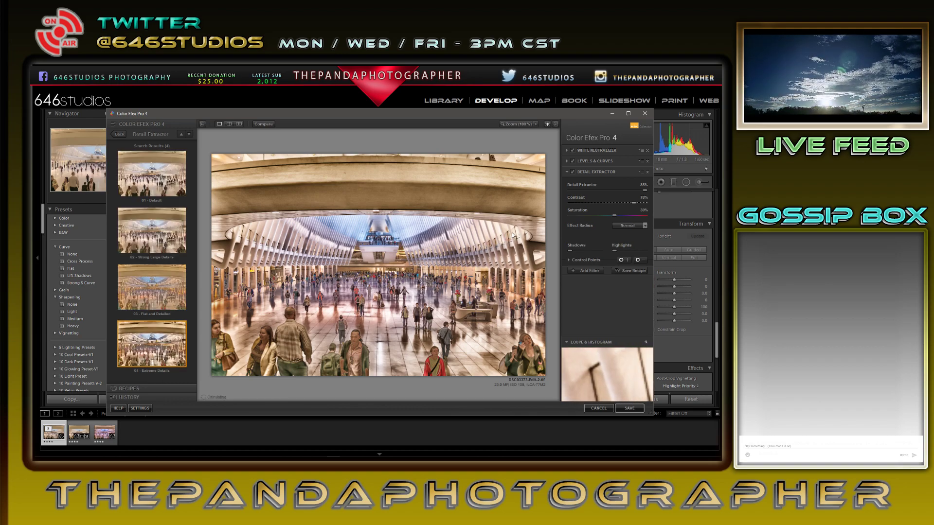
left_click(634, 230)
left_click(630, 243)
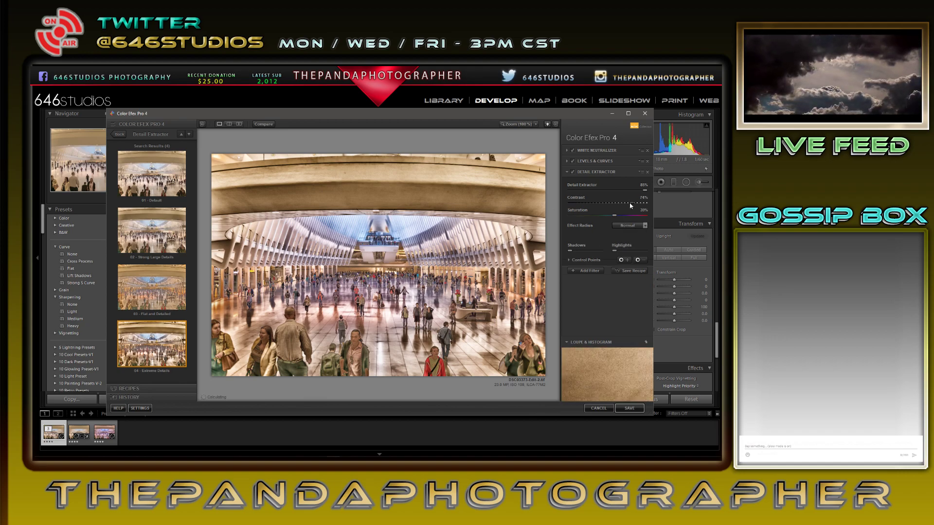
left_click_drag(631, 202, 623, 209)
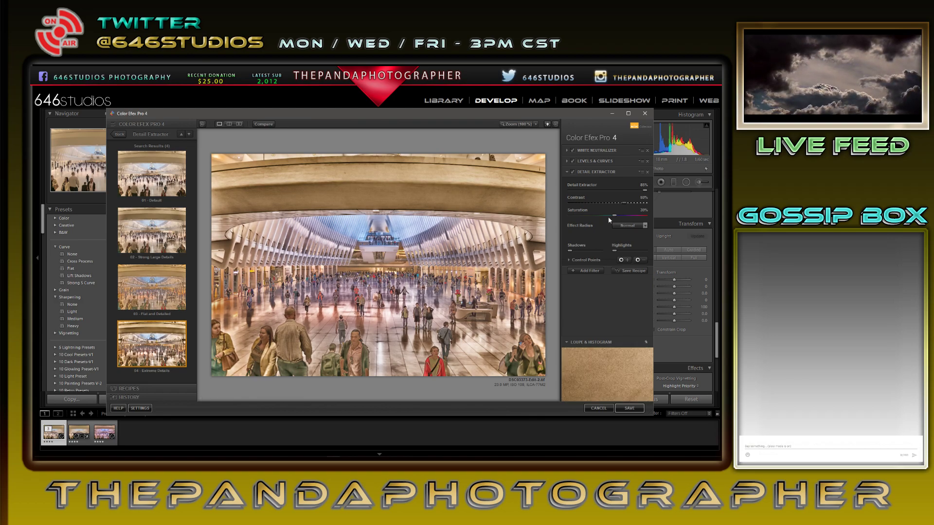
Add a Brilliance / Warmth filter to the stack with the Cool Colors preset.
left_click(590, 270)
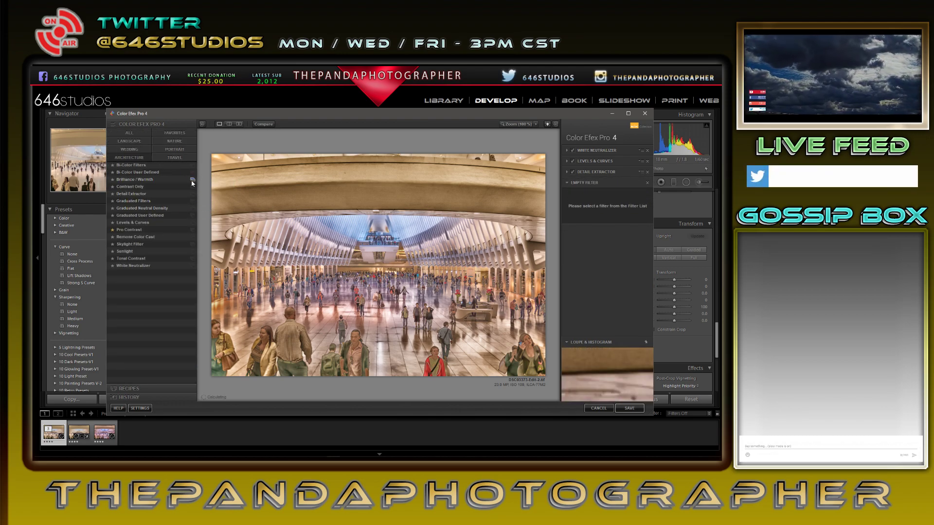
left_click(192, 181)
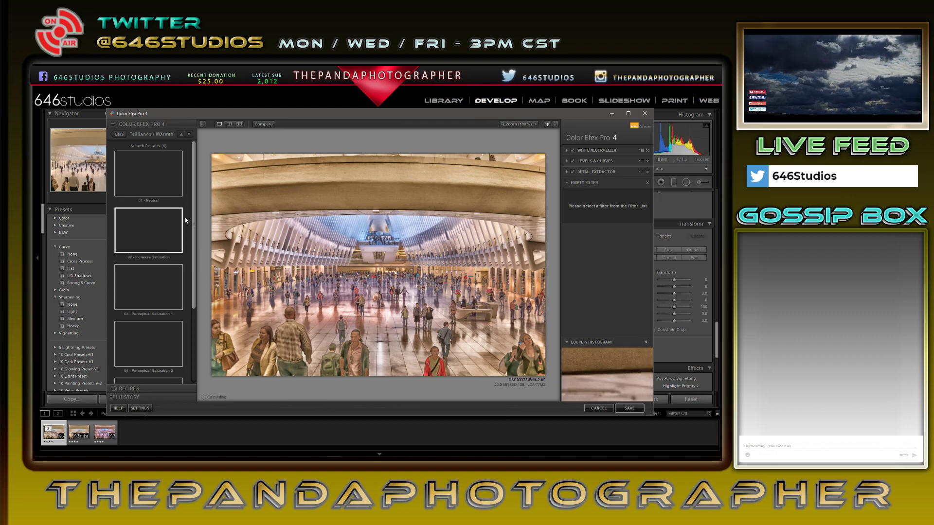
key("Escape")
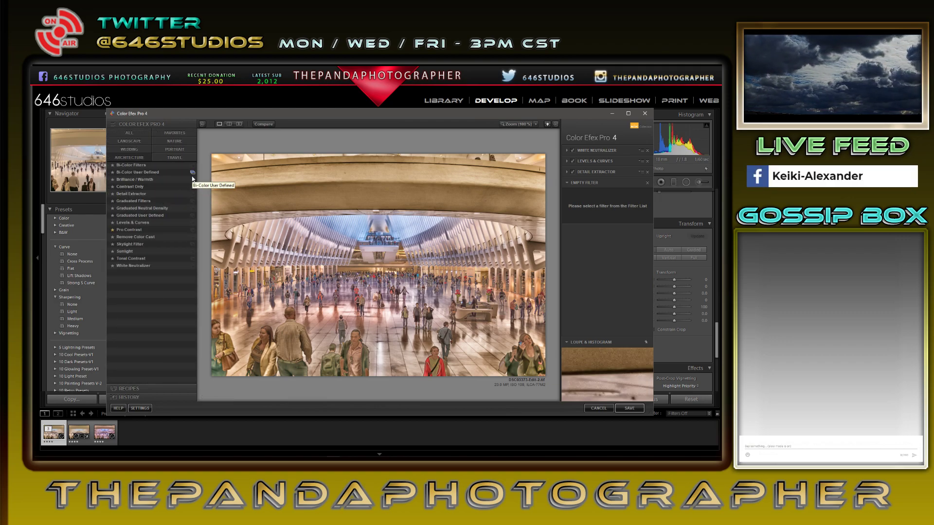
left_click(192, 181)
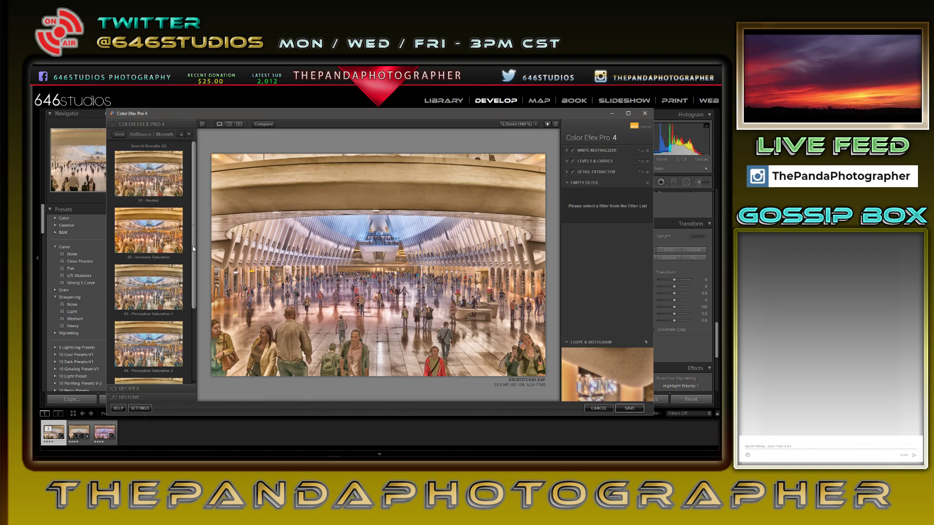
left_click_drag(193, 248, 197, 319)
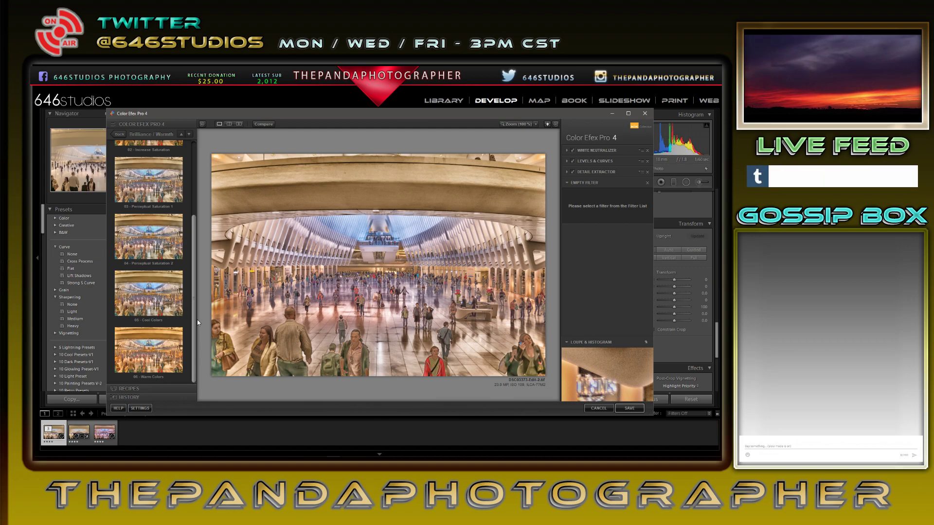
left_click(165, 305)
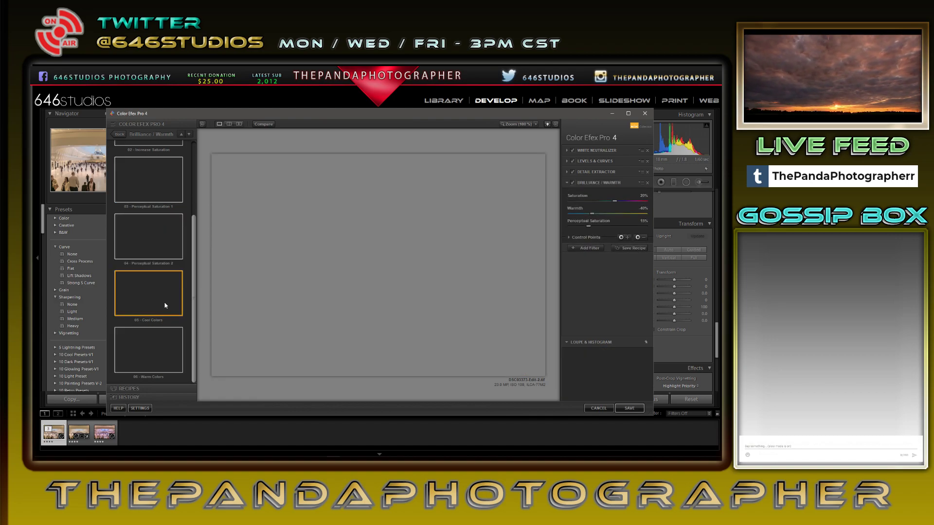
Try the Perceptual Saturation and Increase Saturation presets, and settle on the Neutral preset with saturation at 6%.
left_click(157, 258)
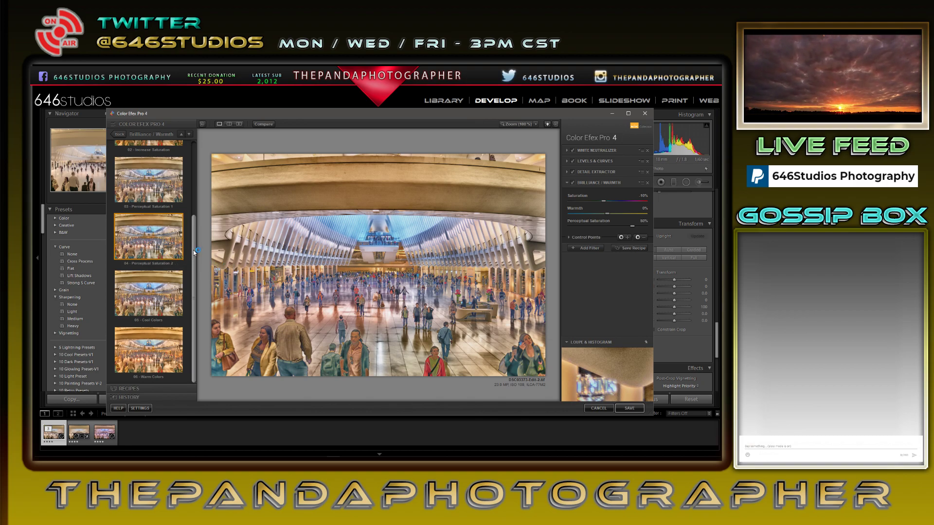
left_click_drag(194, 254, 197, 211)
left_click(173, 240)
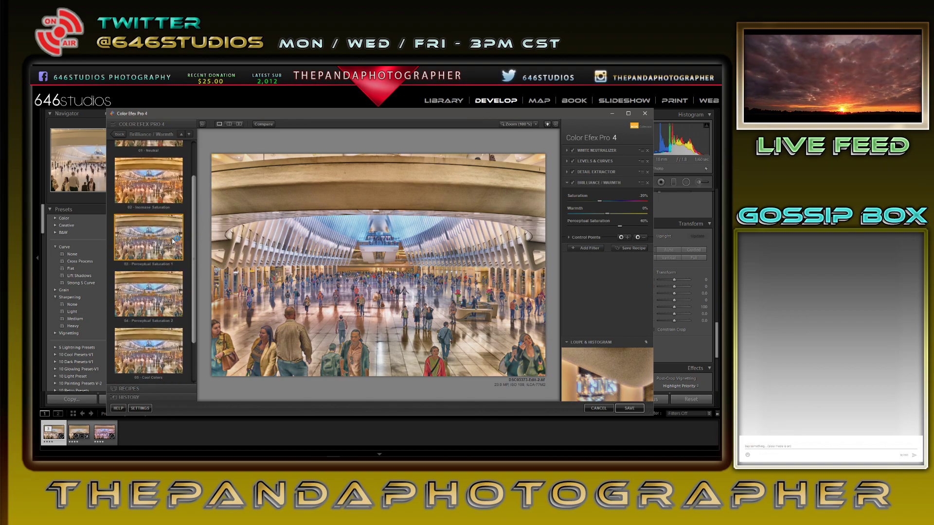
left_click(169, 197)
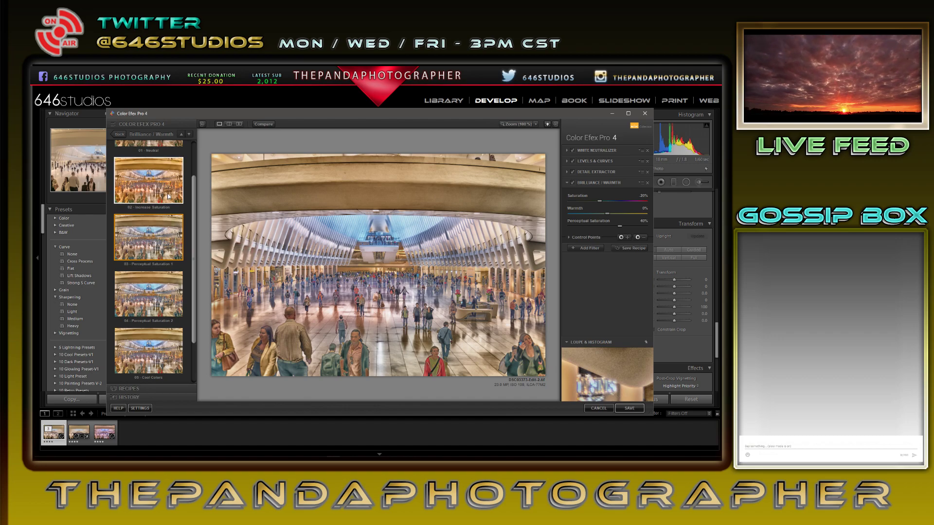
scroll(193, 236, "up", 2)
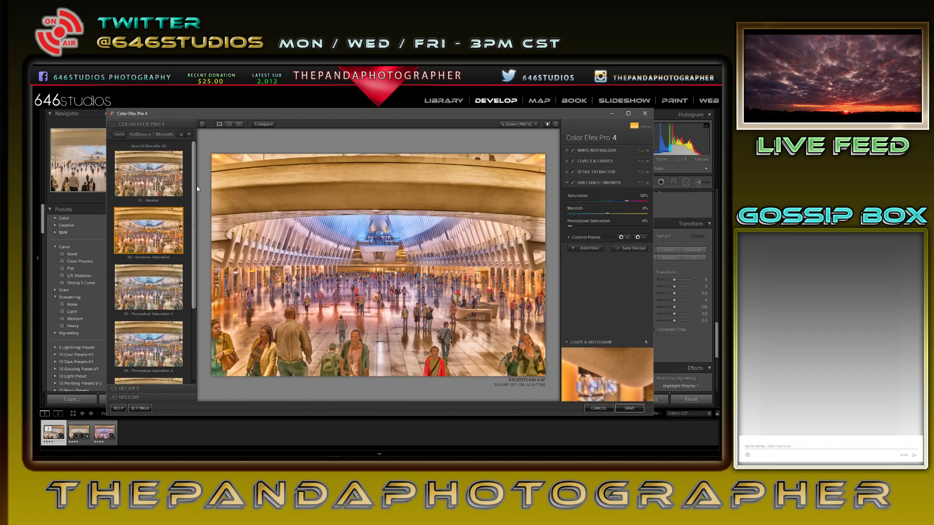
left_click(172, 185)
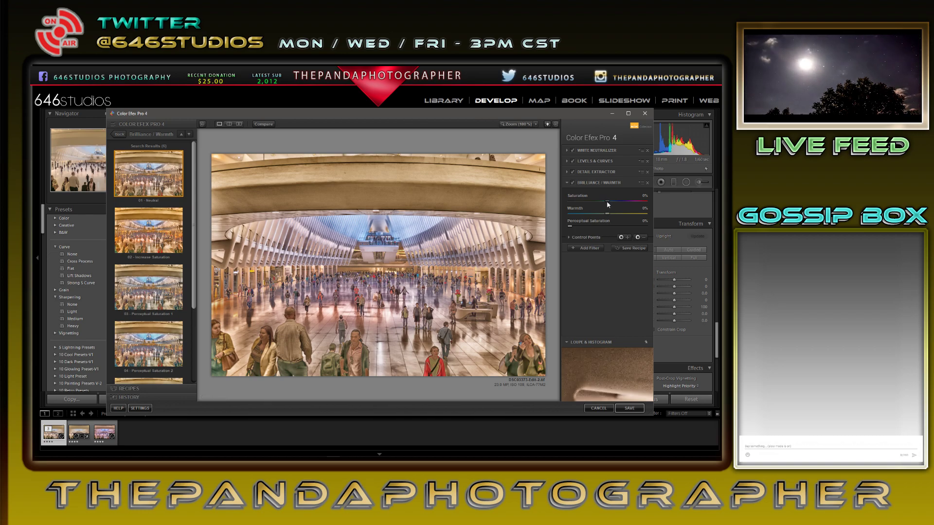
left_click_drag(608, 206, 610, 206)
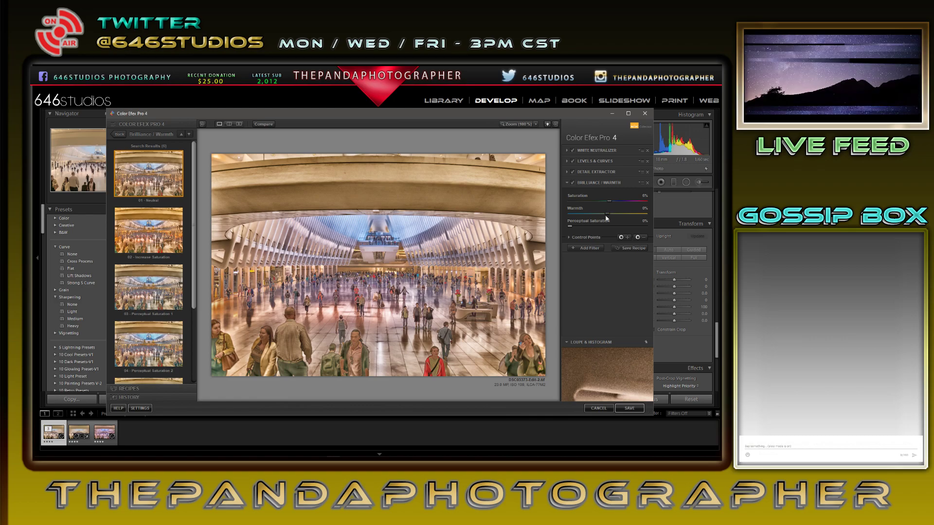
Look into the Remove Color Cast presets for another filter, and leave Color Efex Pro 4 without saving the filter stack.
left_click(588, 249)
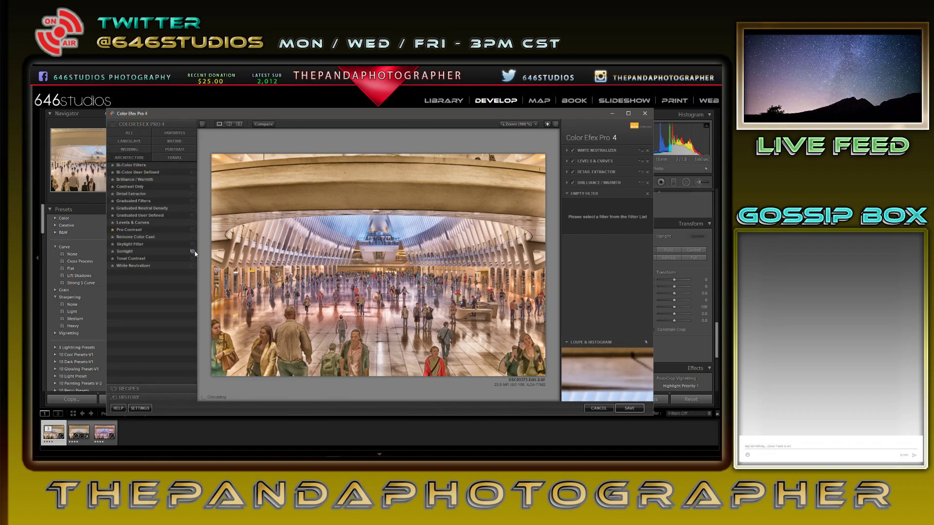
left_click(193, 237)
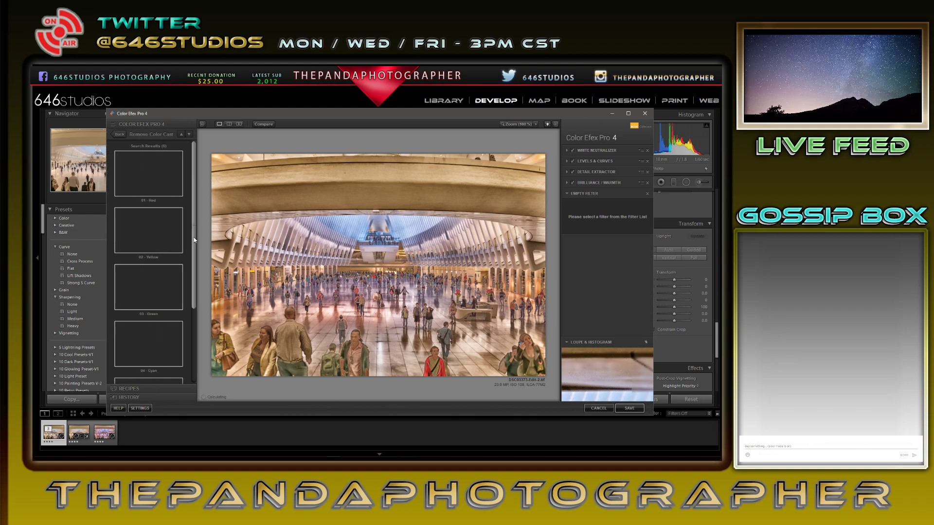
left_click(122, 142)
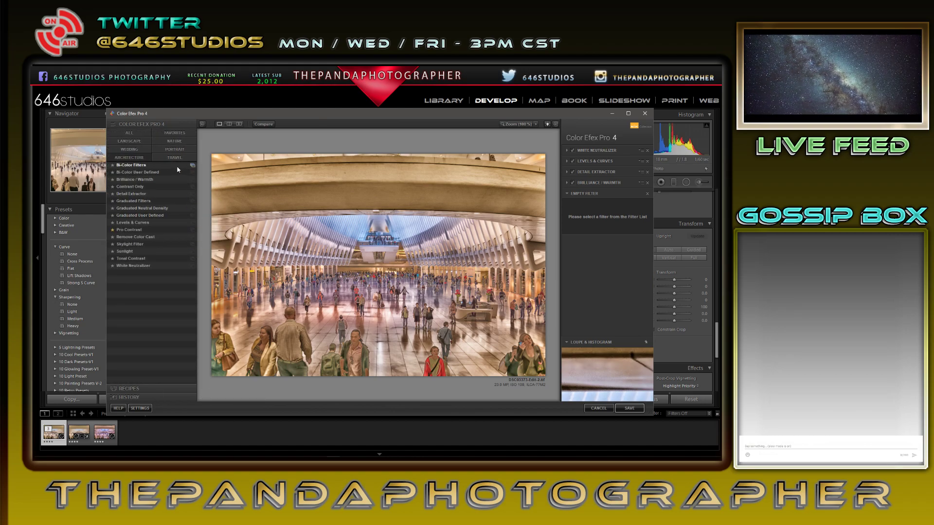
left_click(600, 409)
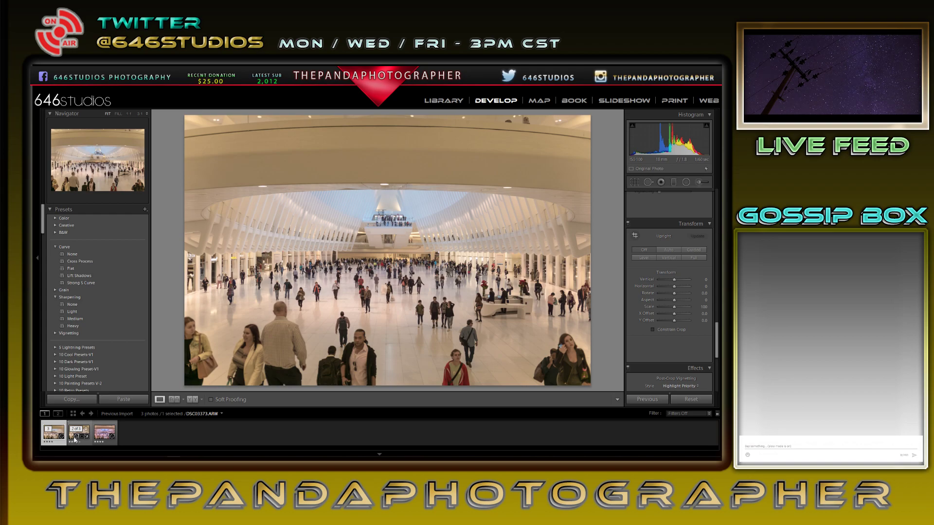
Display the finished edit DSC03373-Edit.tif in Develop and inspect the balcony and the walking crowd at full size.
key("g")
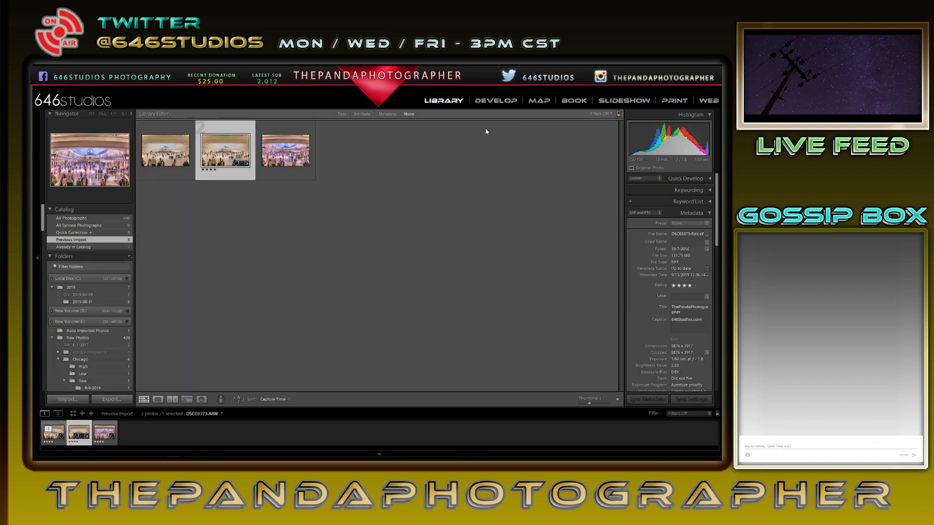
left_click(493, 102)
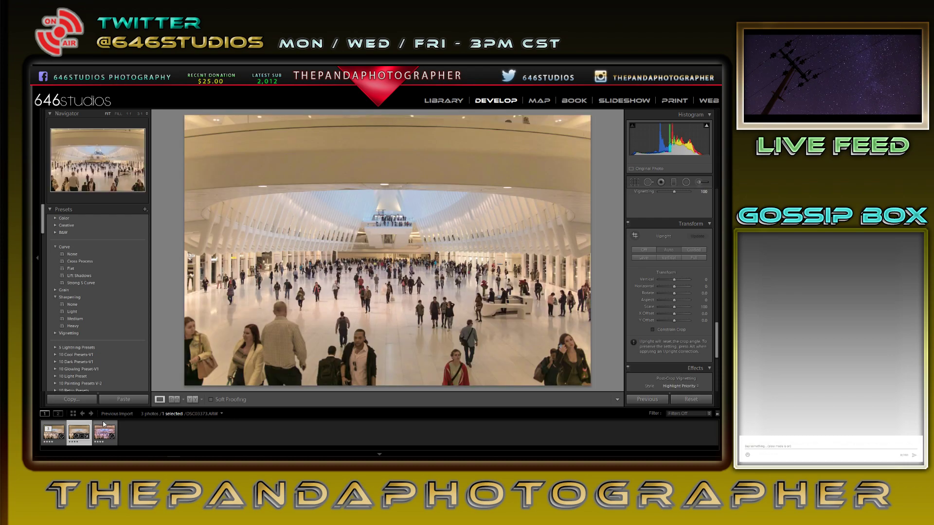
left_click(102, 437)
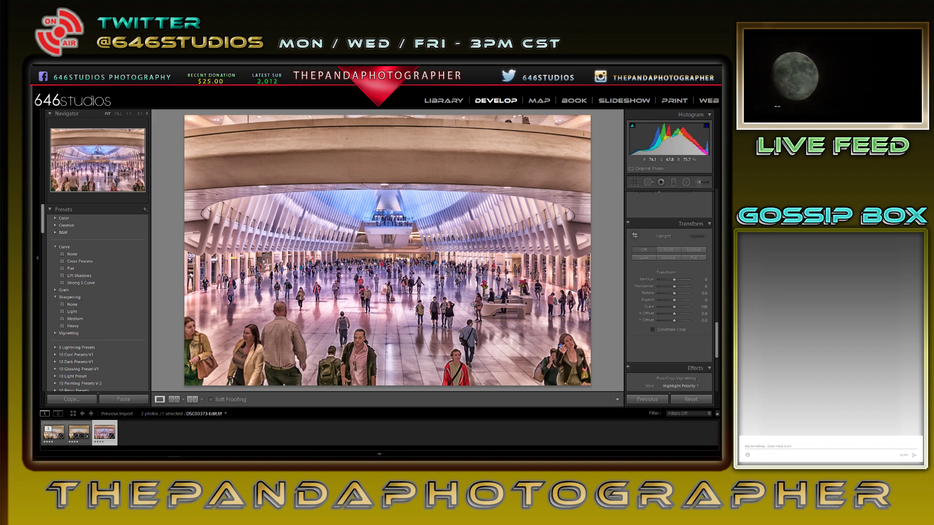
left_click(391, 234)
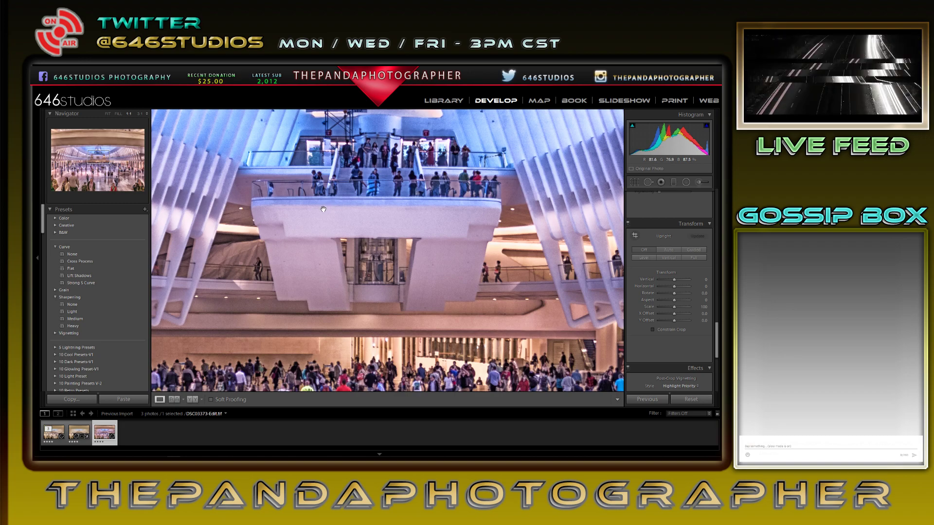
left_click_drag(331, 210, 340, 144)
scroll(383, 277, "down", 5)
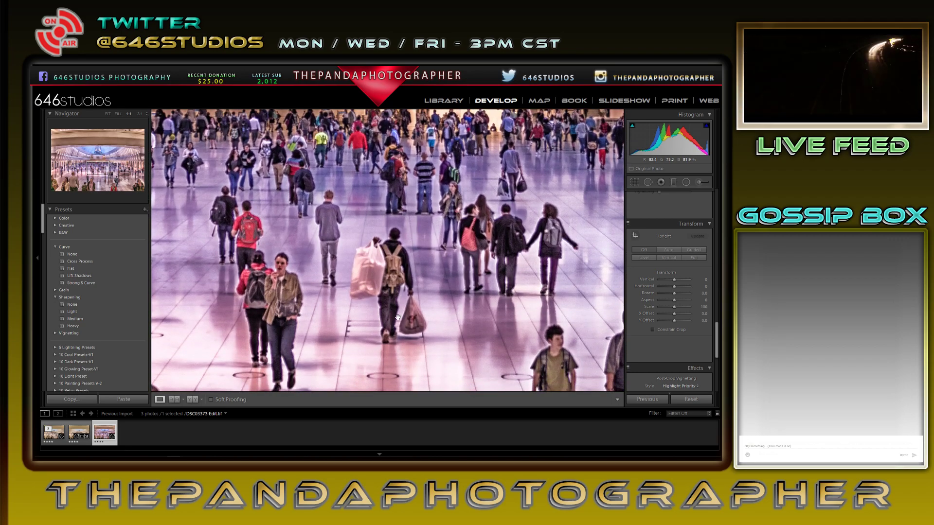
left_click(397, 317)
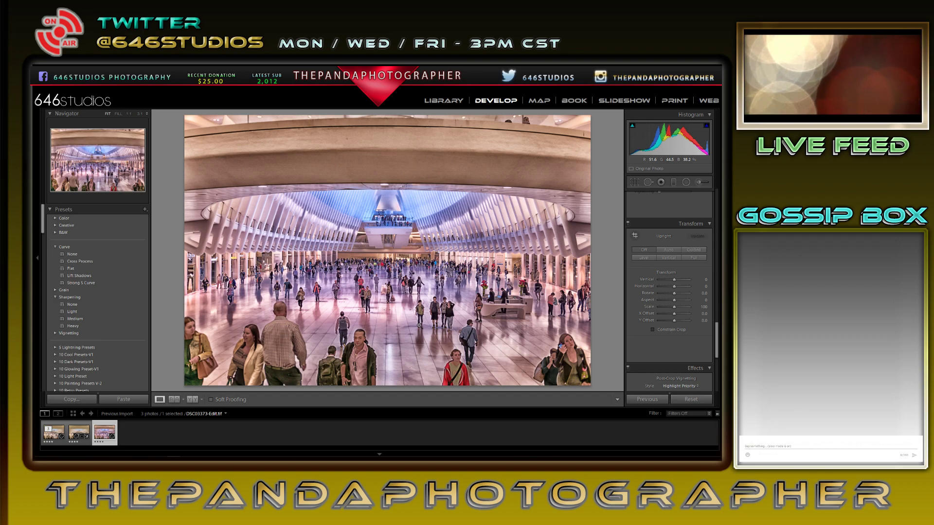
Compare the floor and walking people at full size between the finished edit and the unfiltered copy DSC03373-Edit-2.tif.
left_click(424, 330)
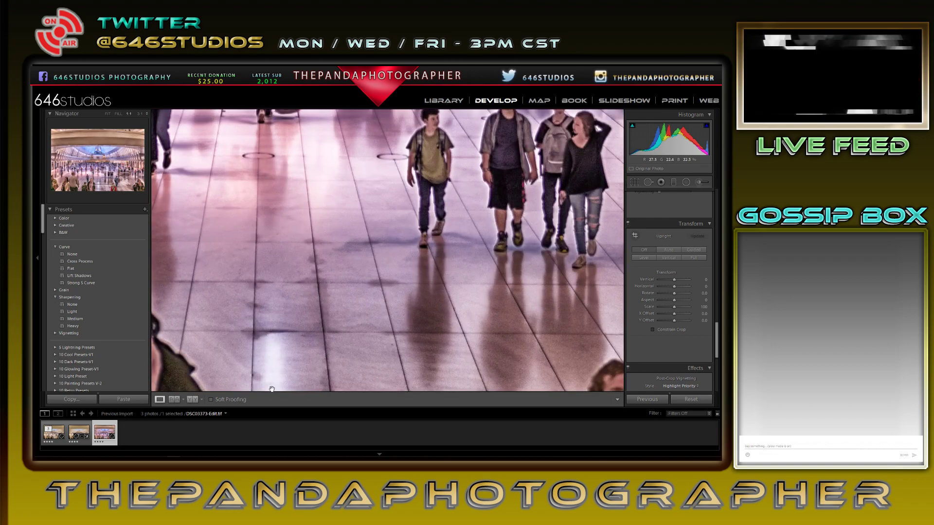
left_click(79, 434)
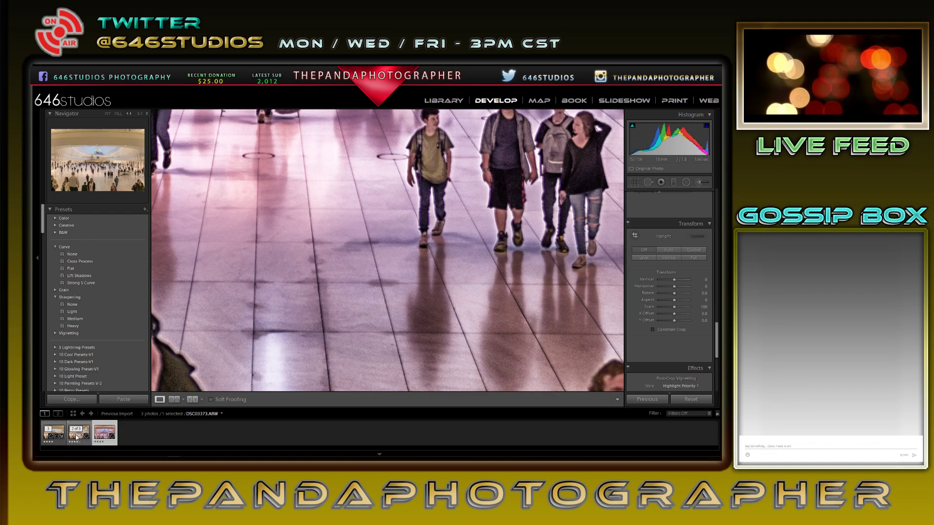
left_click(77, 437)
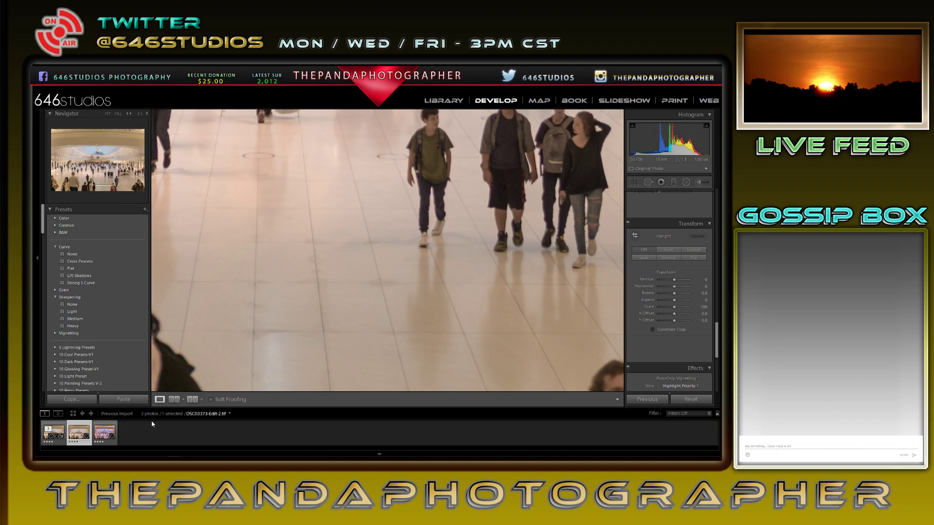
Display the finished edit DSC03373-Edit.tif, inspect the walking man with the backpack and the foreground man at full size, and return to the whole image.
left_click(104, 434)
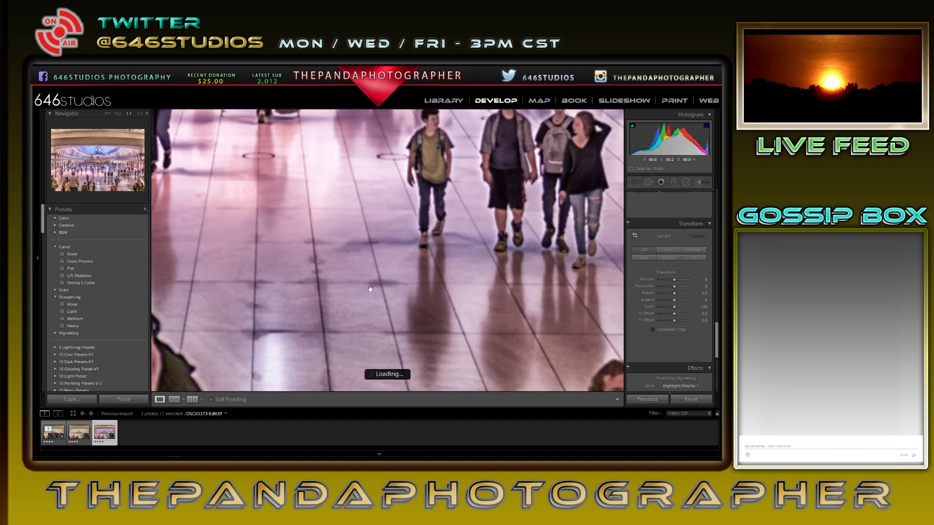
left_click(440, 280)
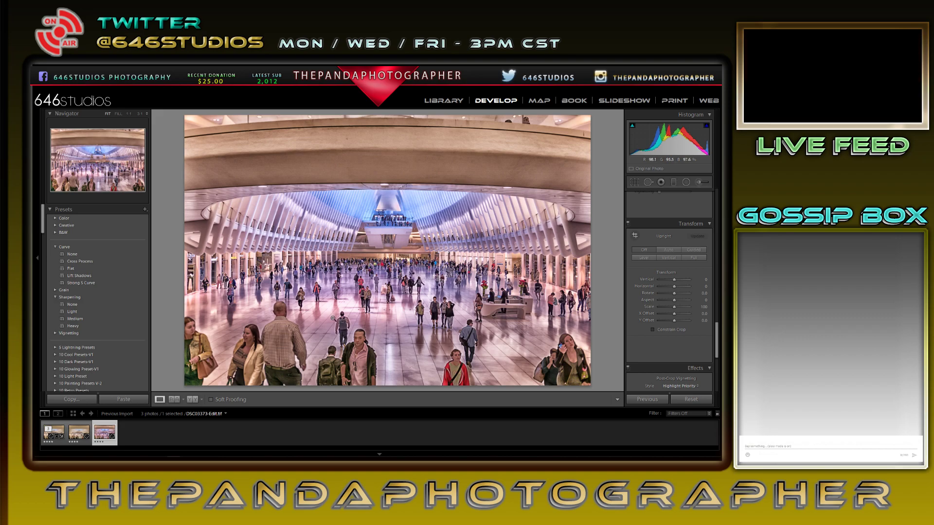
left_click(368, 347)
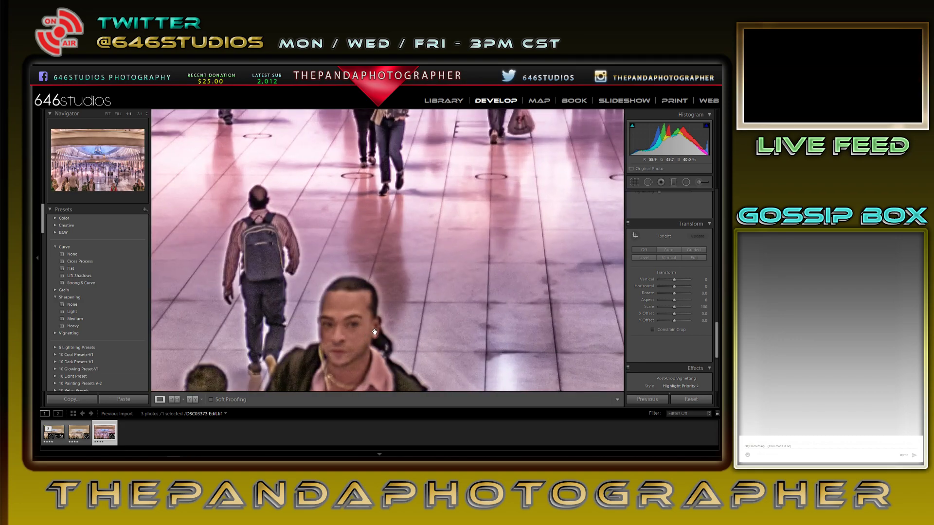
left_click(379, 329)
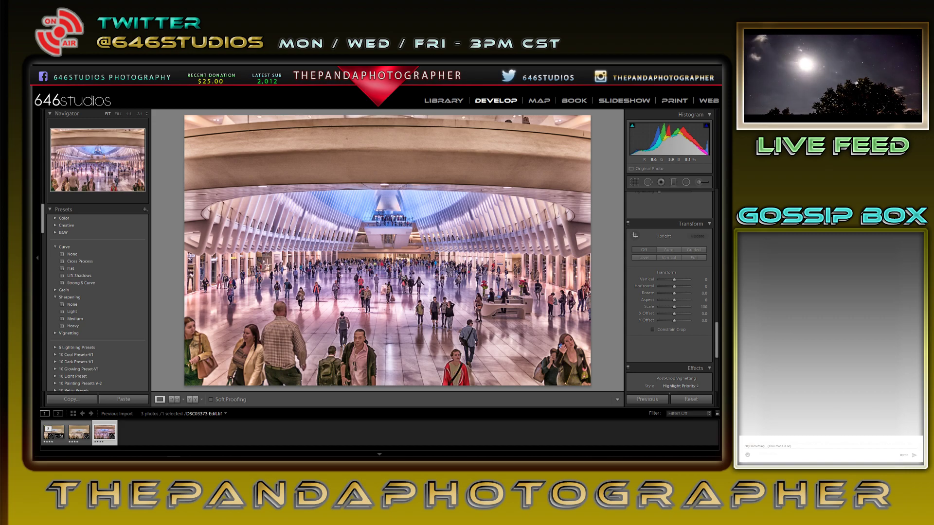
Switch to OBS Studio to check the live stream's status and statistics, and return to Lightroom.
mouse_move(292, 459)
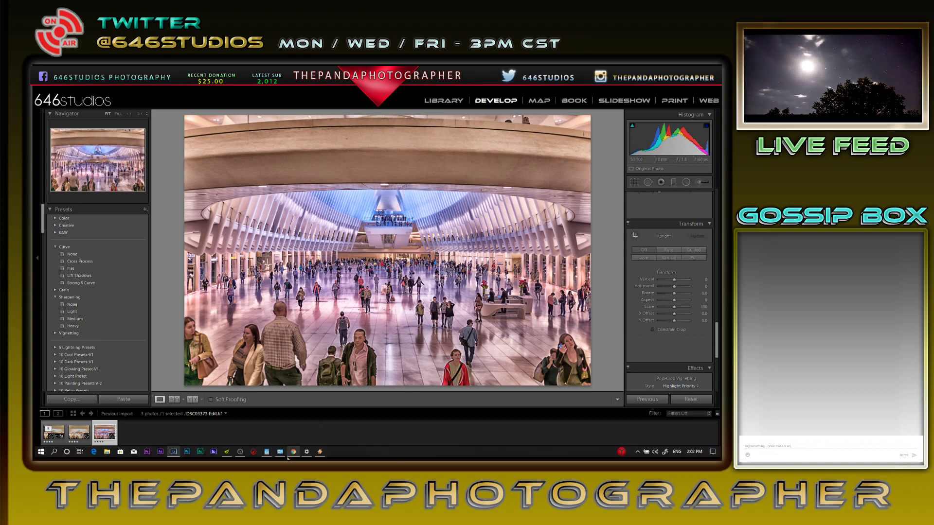
left_click(241, 452)
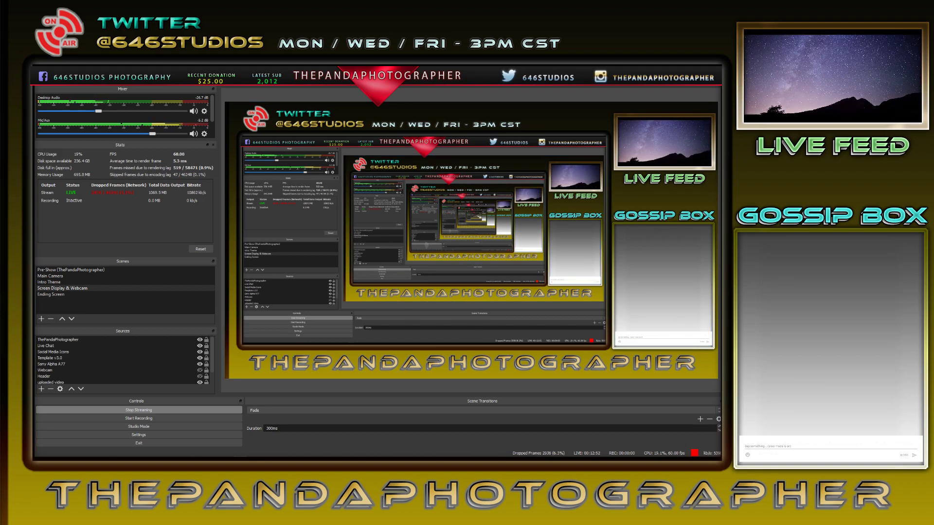
key("alt+Tab")
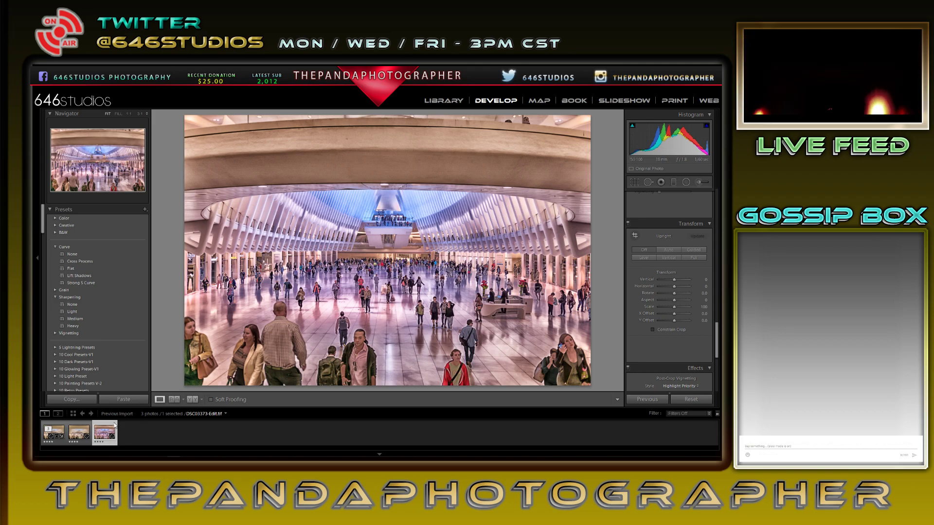
Compare the whole hall image between the unfiltered copy DSC03373-Edit-2.tif and the finished edit DSC03373-Edit.tif.
left_click(82, 432)
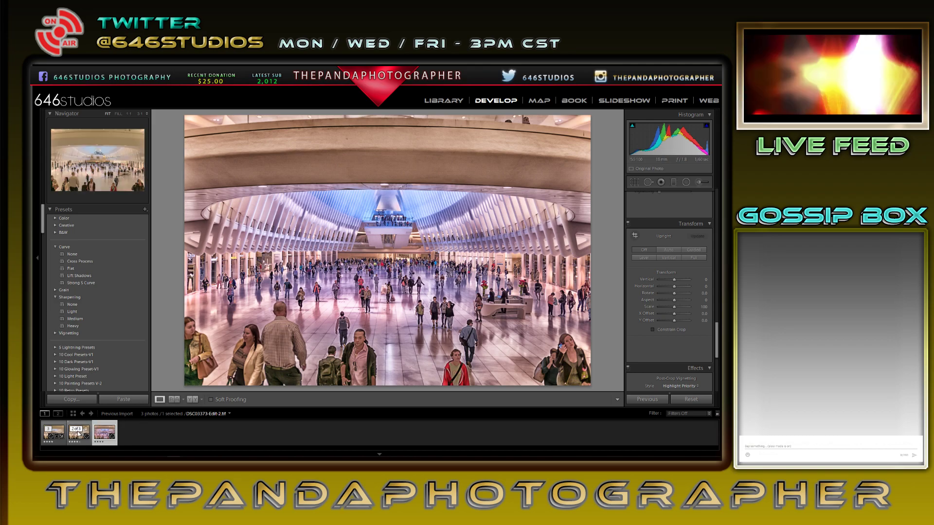
left_click(104, 431)
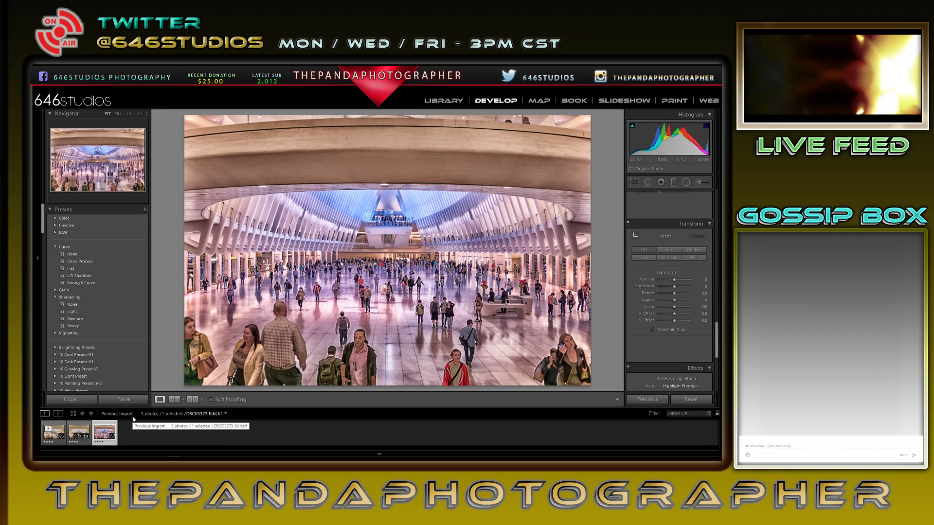
left_click(76, 432)
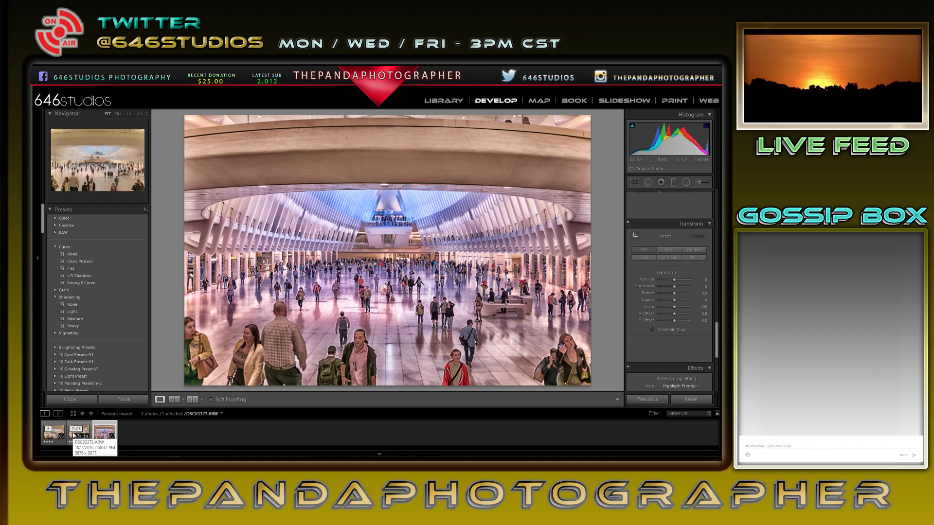